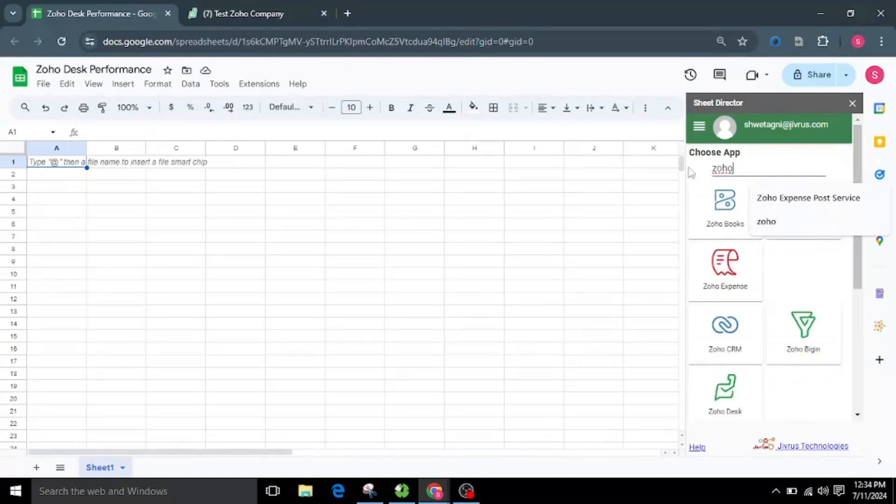
- Choose Zoho Desk as the app, connect it by granting Sheet Director access, and return to the spreadsheet
{"action": "left_click", "coordinate": [728, 390]}
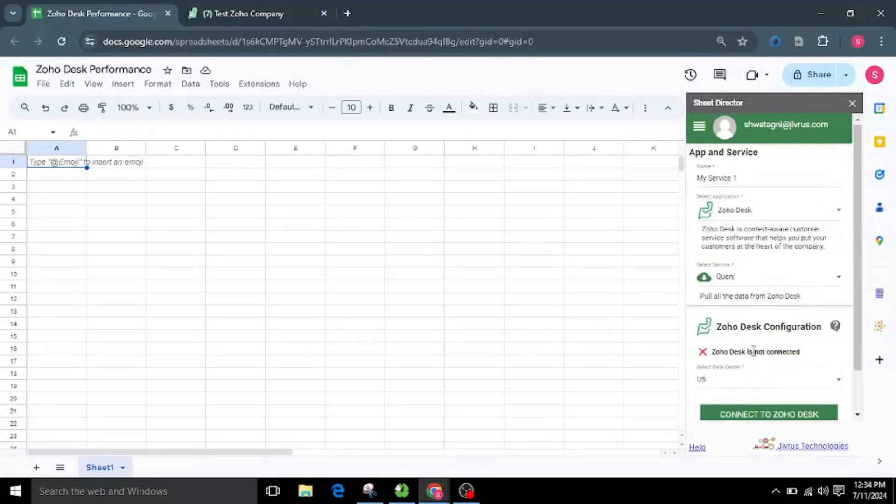
{"action": "scroll", "coordinate": [753, 350], "scroll_direction": "down", "scroll_amount": 1}
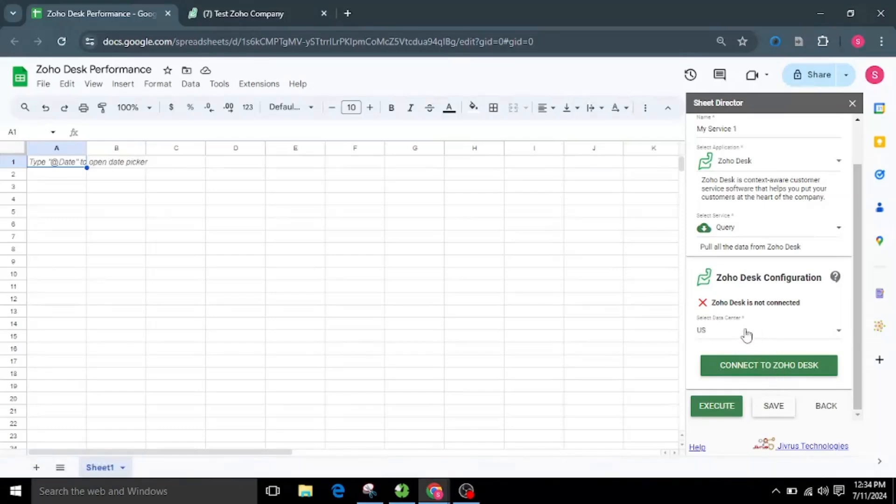
{"action": "left_click", "coordinate": [763, 365]}
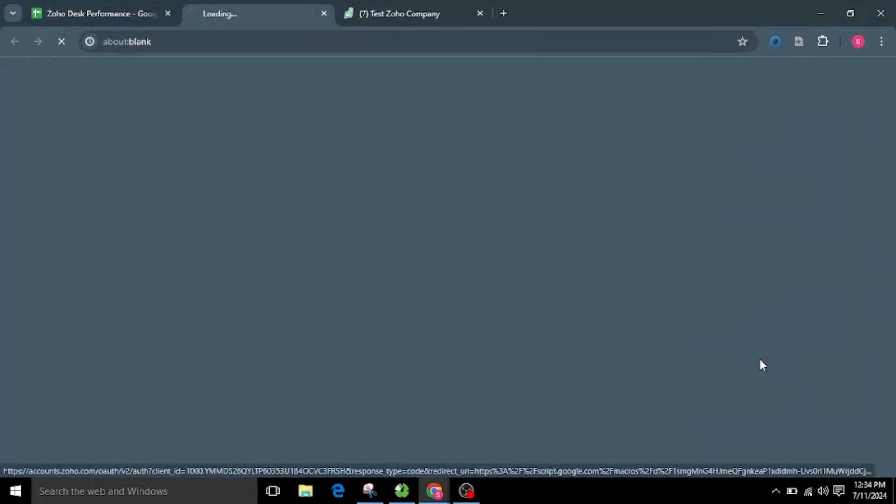
{"action": "scroll", "coordinate": [494, 358], "scroll_direction": "down", "scroll_amount": 4}
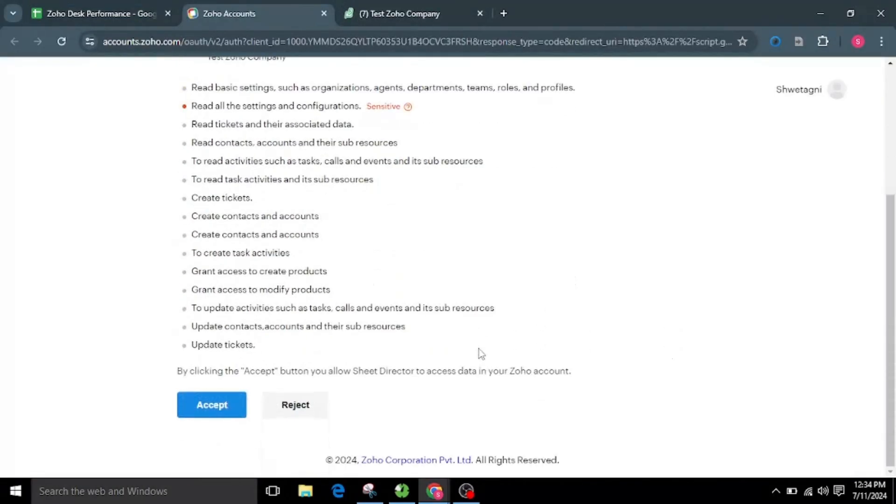
{"action": "left_click", "coordinate": [195, 408]}
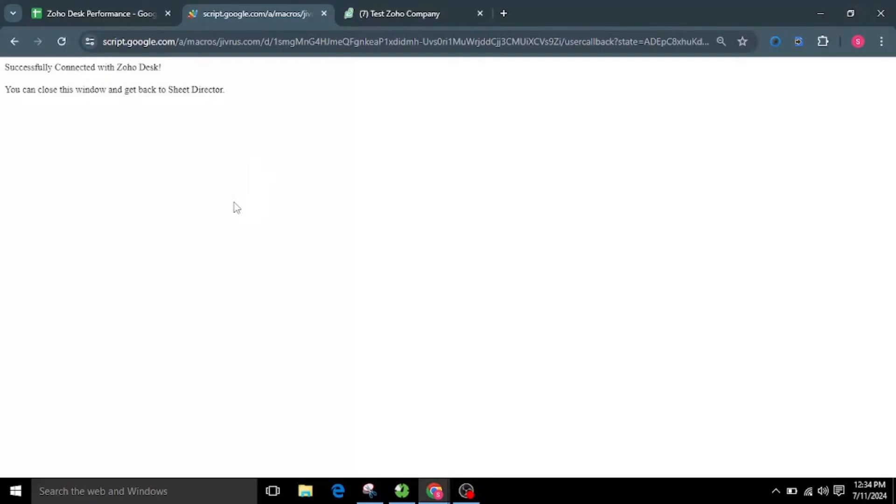
{"action": "left_click", "coordinate": [105, 6]}
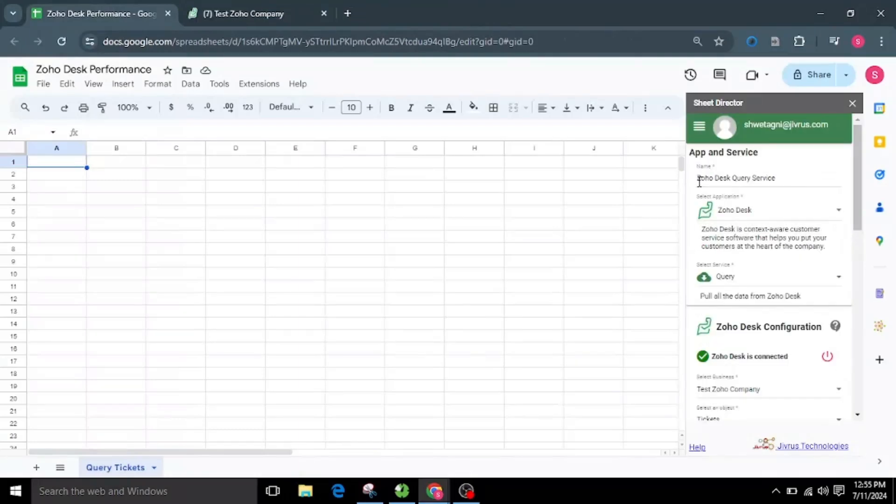
- Select Tickets as the object for the service named Zoho Desk Query Service
{"action": "left_click_drag", "start_coordinate": [699, 181], "coordinate": [786, 179]}
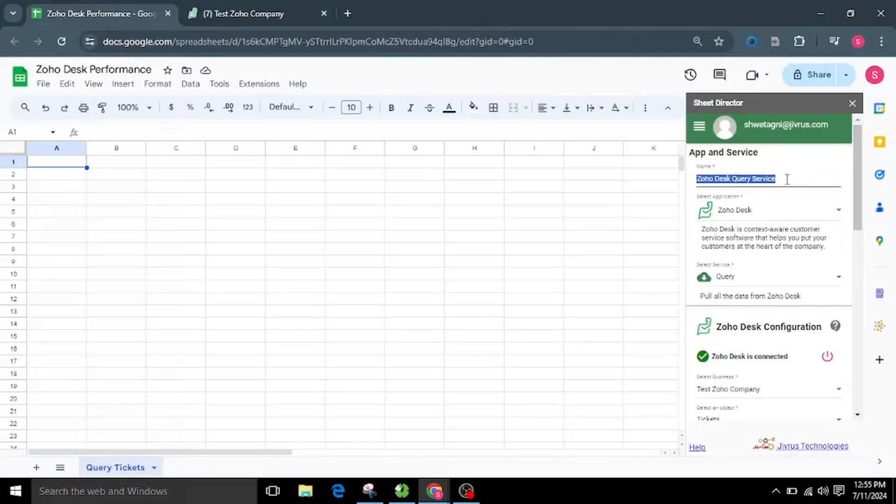
{"action": "left_click", "coordinate": [787, 175]}
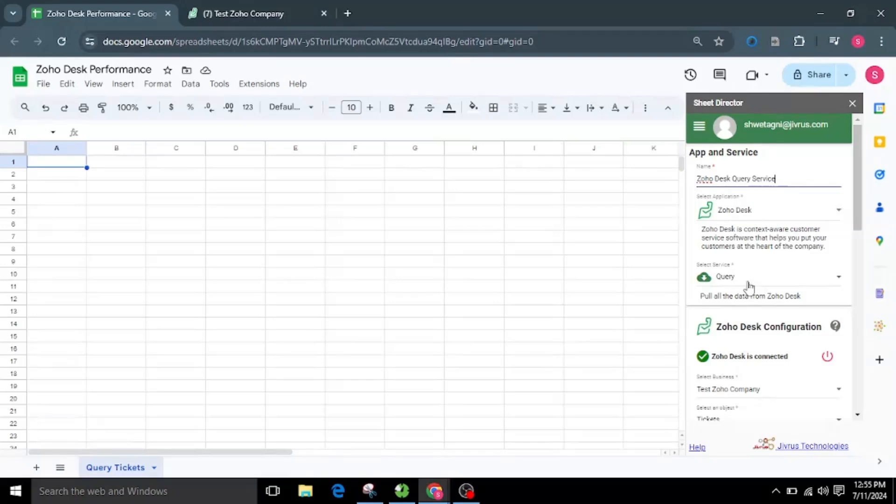
{"action": "scroll", "coordinate": [749, 286], "scroll_direction": "down", "scroll_amount": 1}
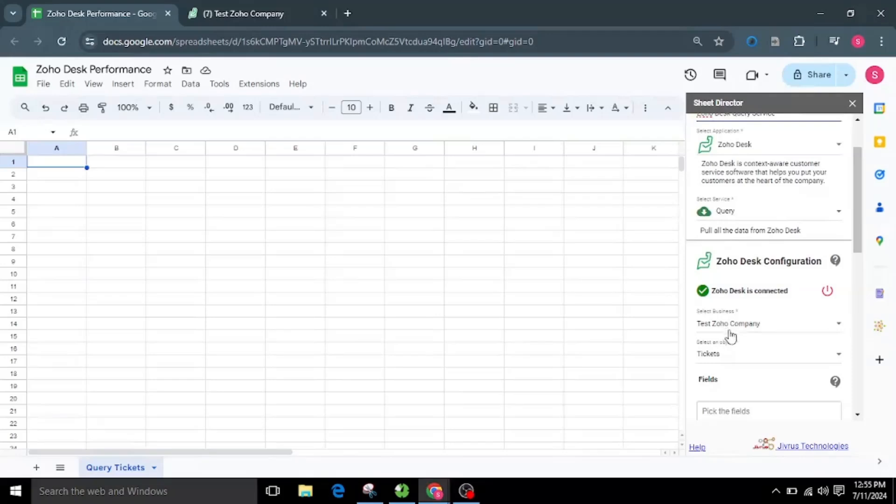
{"action": "scroll", "coordinate": [736, 331], "scroll_direction": "down", "scroll_amount": 1}
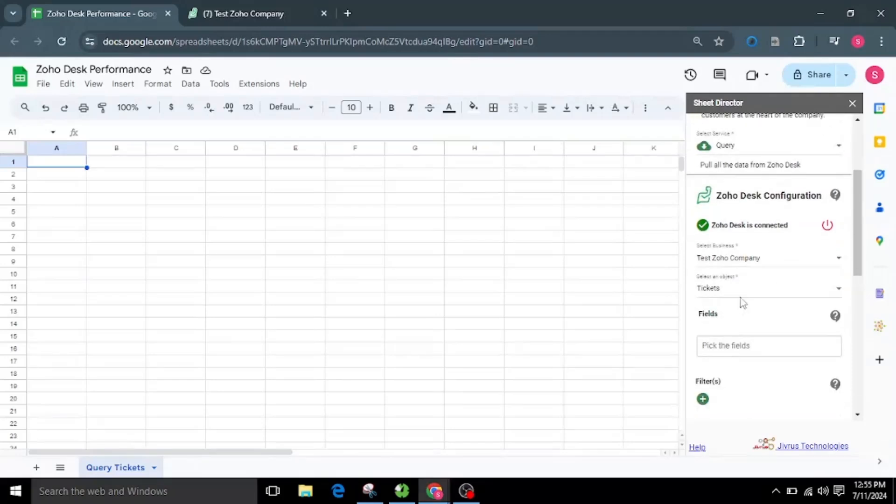
{"action": "left_click", "coordinate": [741, 296]}
{"action": "left_click", "coordinate": [742, 298]}
{"action": "scroll", "coordinate": [765, 336], "scroll_direction": "down", "scroll_amount": 1}
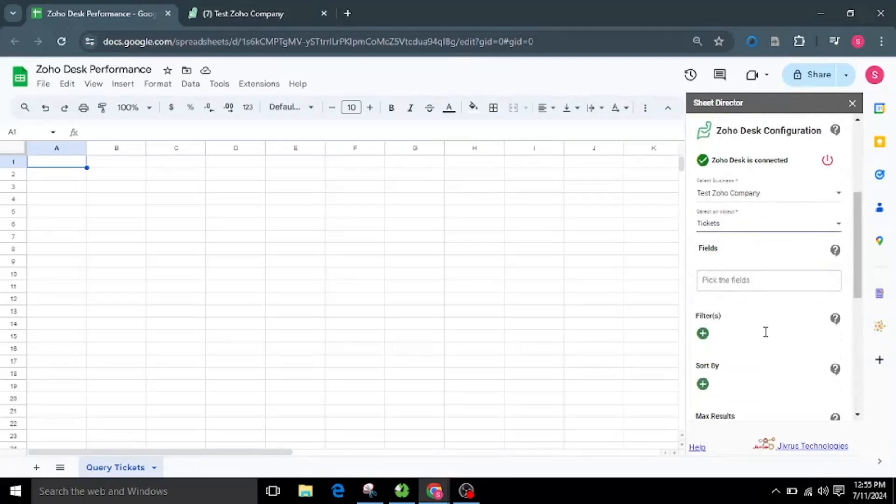
- Pick the Account Id, Account Name, Assignee Email and Id fields for the ticket query
{"action": "left_click", "coordinate": [744, 281]}
{"action": "left_click", "coordinate": [749, 299]}
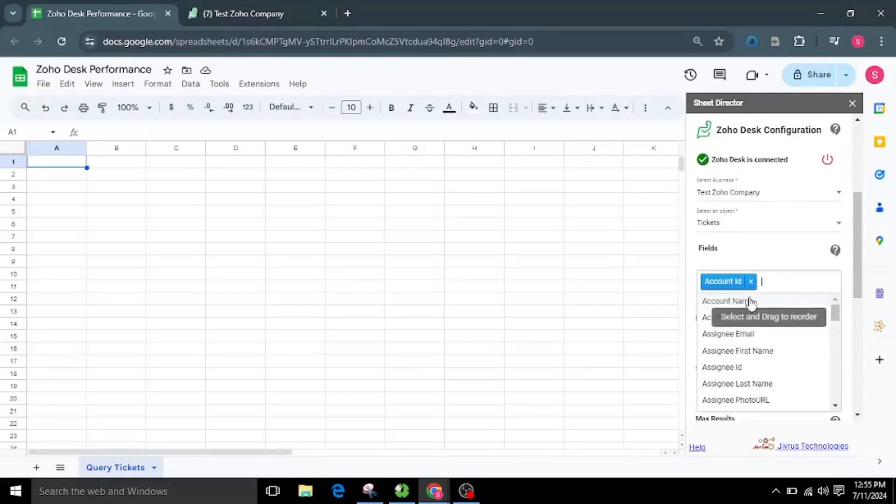
{"action": "left_click", "coordinate": [755, 320]}
{"action": "left_click", "coordinate": [756, 329]}
{"action": "left_click", "coordinate": [749, 322]}
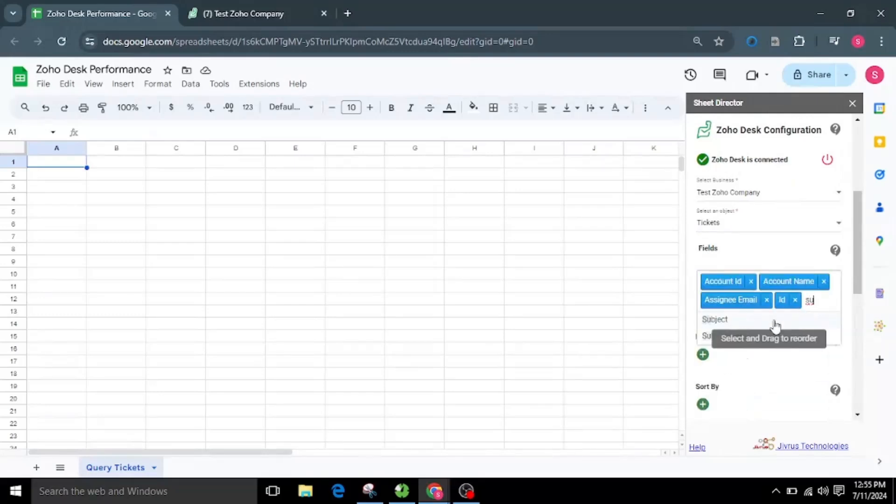
- Add the Subject, Priority, Status, Ticket Number and Account Website fields to the ticket query
{"action": "left_click", "coordinate": [747, 319]}
{"action": "left_click", "coordinate": [775, 336]}
{"action": "left_click", "coordinate": [760, 337]}
{"action": "type", "text": "ticket"}
{"action": "left_click", "coordinate": [773, 358]}
{"action": "left_click", "coordinate": [776, 360]}
- Add the Department Name and Department Id fields and finish the field selection
{"action": "scroll", "coordinate": [779, 341], "scroll_direction": "down", "scroll_amount": 9}
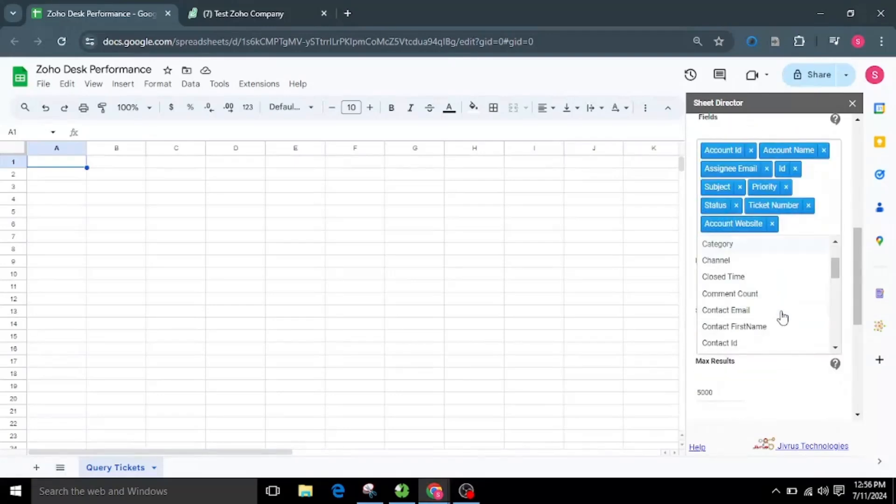
{"action": "left_click", "coordinate": [742, 333]}
{"action": "left_click", "coordinate": [743, 333]}
{"action": "scroll", "coordinate": [801, 368], "scroll_direction": "down", "scroll_amount": 10}
{"action": "left_click", "coordinate": [801, 364]}
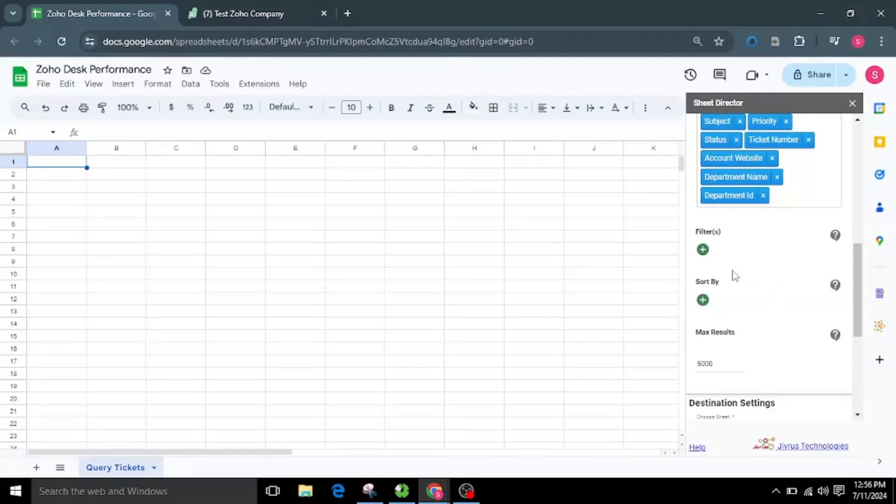
- Leave the ticket query without filters and limit its maximum results to 25
{"action": "left_click", "coordinate": [703, 250]}
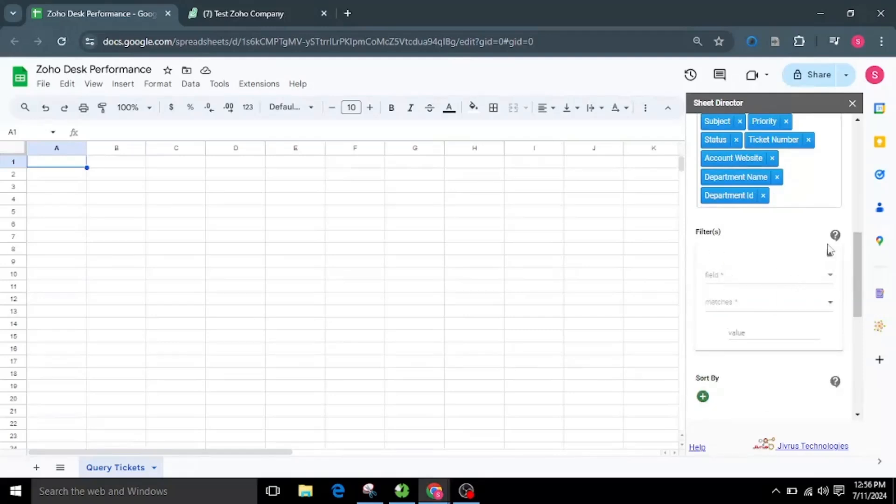
{"action": "left_click", "coordinate": [829, 254]}
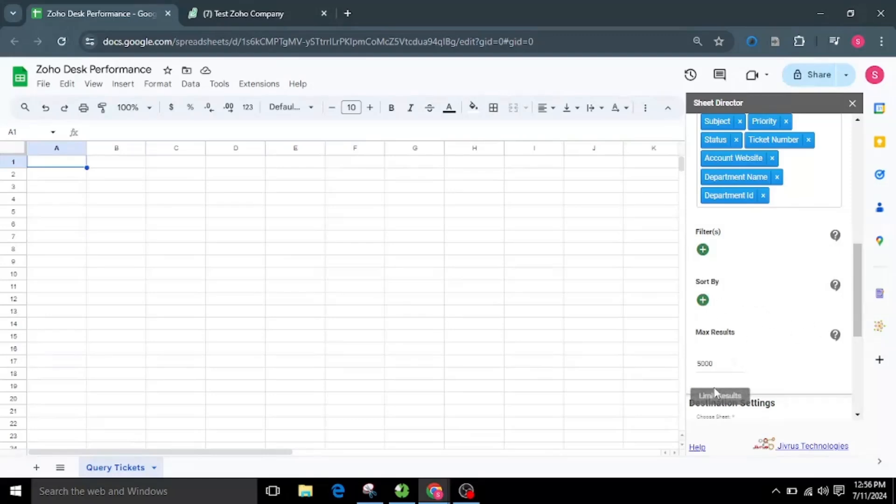
{"action": "double_click", "coordinate": [707, 362]}
{"action": "type", "text": "25"}
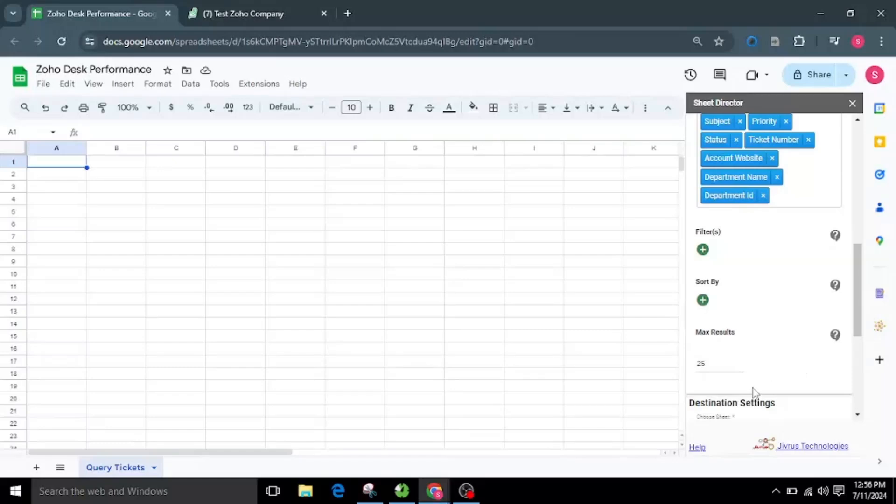
- Refresh the sheet list and set the destination to the Query Tickets sheet, starting at cell A1
{"action": "scroll", "coordinate": [755, 392], "scroll_direction": "down", "scroll_amount": 3}
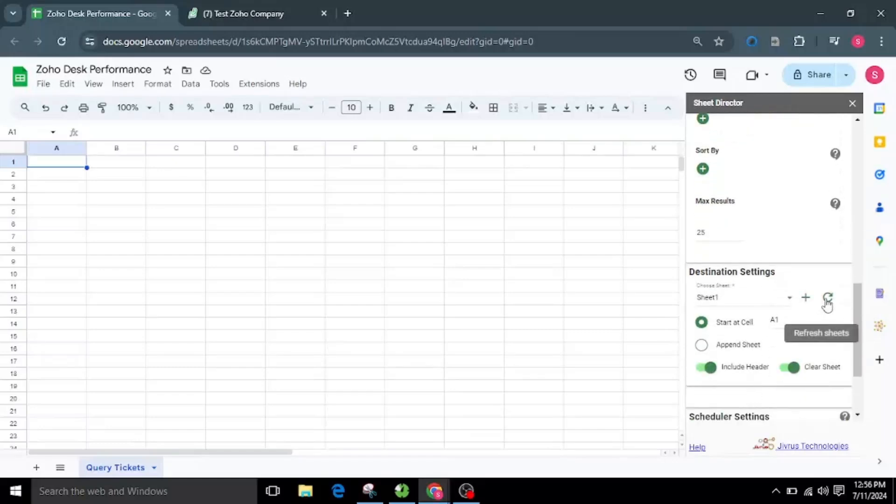
{"action": "left_click", "coordinate": [827, 300]}
{"action": "left_click", "coordinate": [740, 302]}
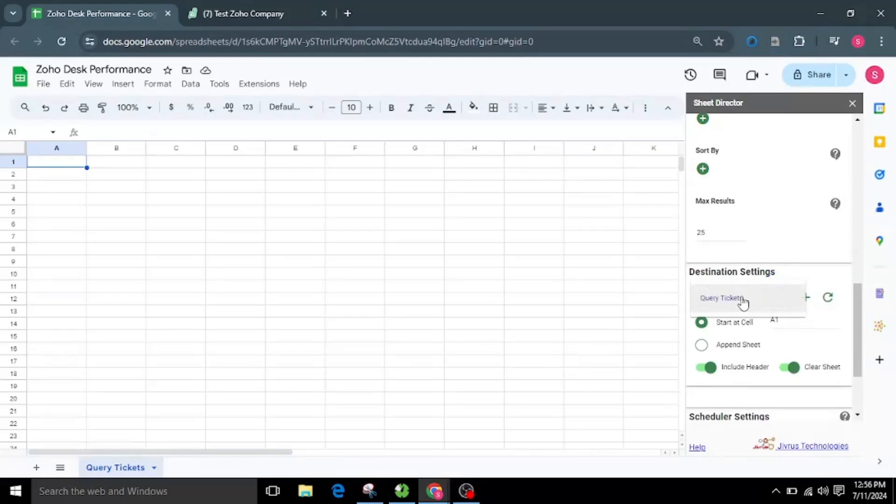
{"action": "left_click", "coordinate": [741, 301]}
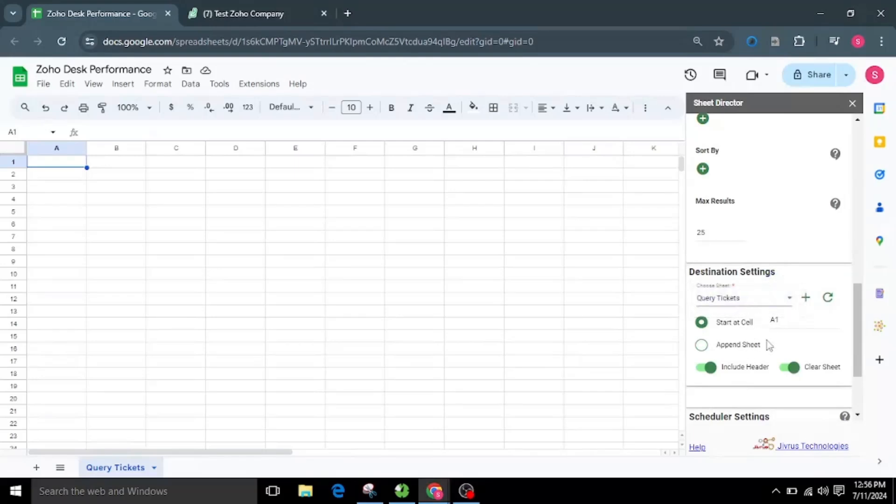
{"action": "scroll", "coordinate": [767, 342], "scroll_direction": "down", "scroll_amount": 3}
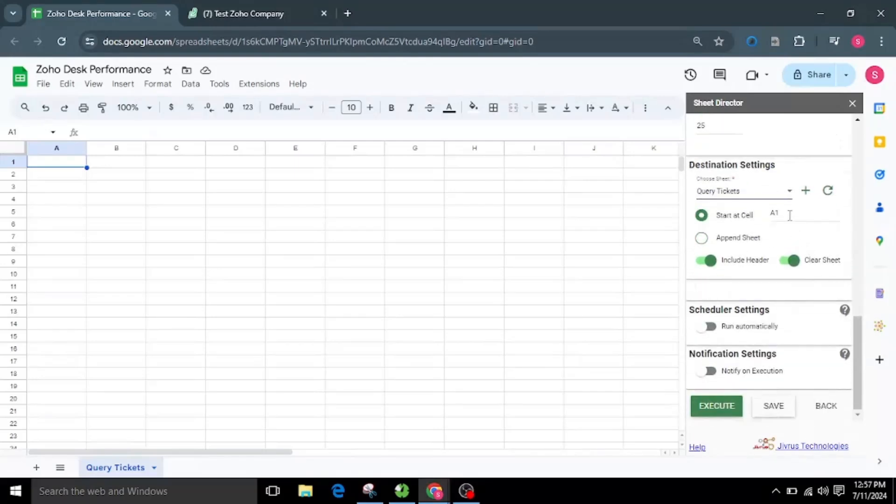
{"action": "left_click", "coordinate": [785, 215]}
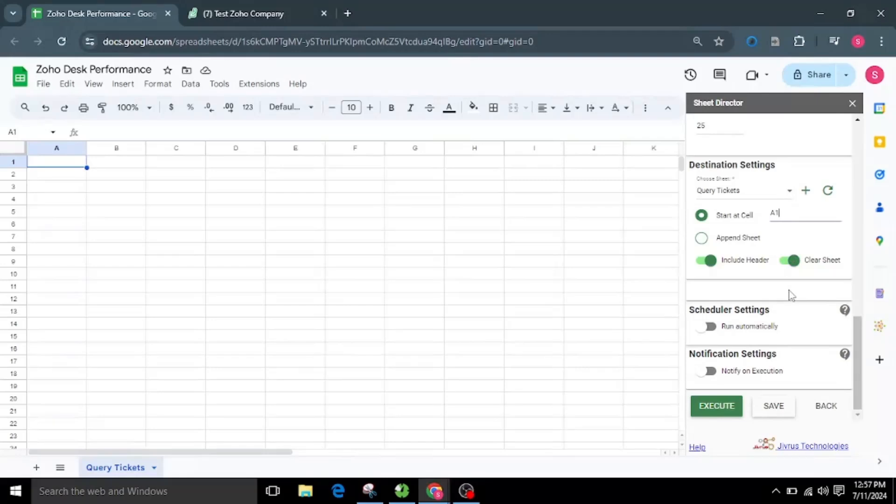
- Execute the query service and review the imported tickets in the sheet
{"action": "left_click", "coordinate": [727, 406]}
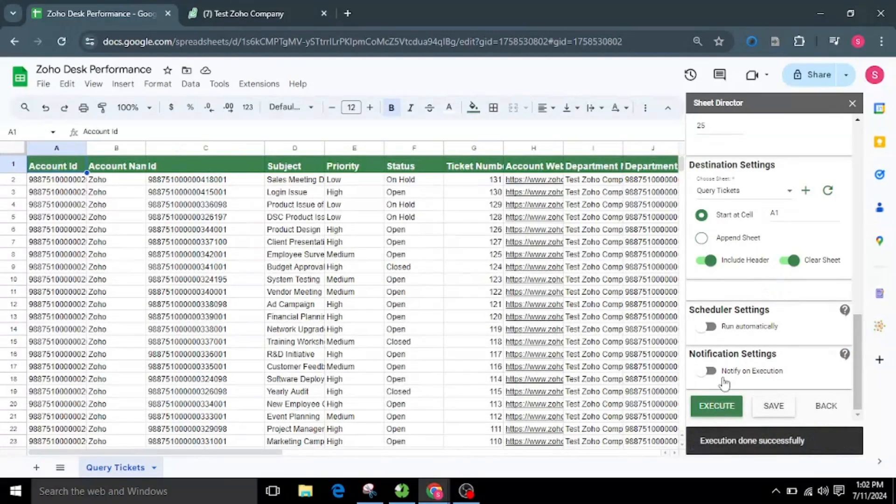
{"action": "mouse_move", "coordinate": [273, 452]}
{"action": "left_mouse_down"}
{"action": "mouse_move", "coordinate": [356, 465]}
{"action": "mouse_move", "coordinate": [274, 470]}
{"action": "left_mouse_up"}
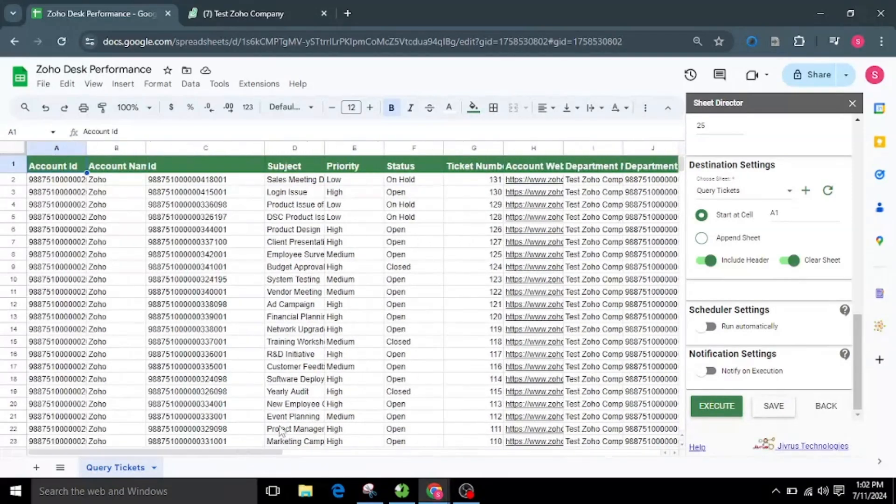
{"action": "scroll", "coordinate": [518, 289], "scroll_direction": "down", "scroll_amount": 3}
{"action": "scroll", "coordinate": [405, 351], "scroll_direction": "up", "scroll_amount": 4}
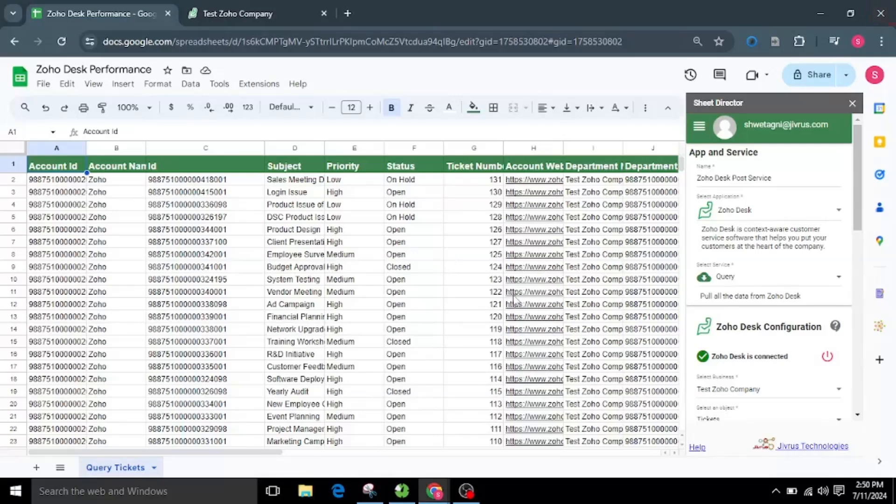
- Configure a Zoho Desk service of type Post with Tickets as its object
{"action": "left_click", "coordinate": [651, 229]}
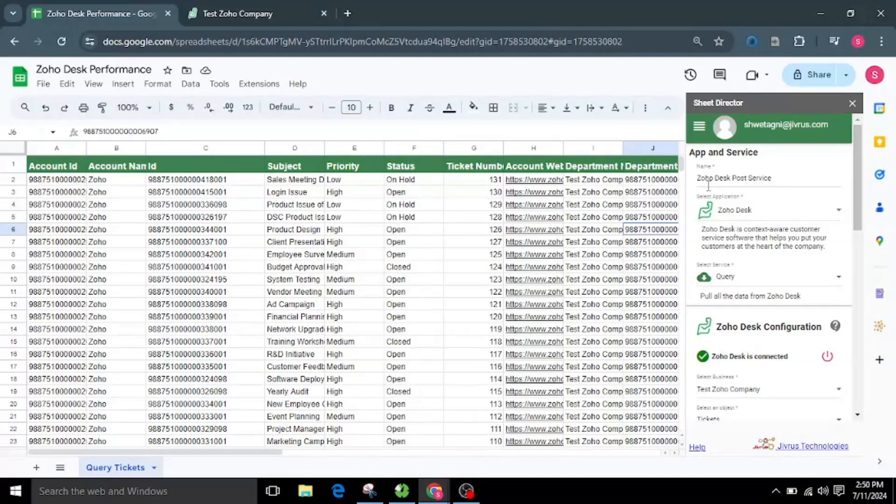
{"action": "left_click_drag", "start_coordinate": [699, 180], "coordinate": [780, 180]}
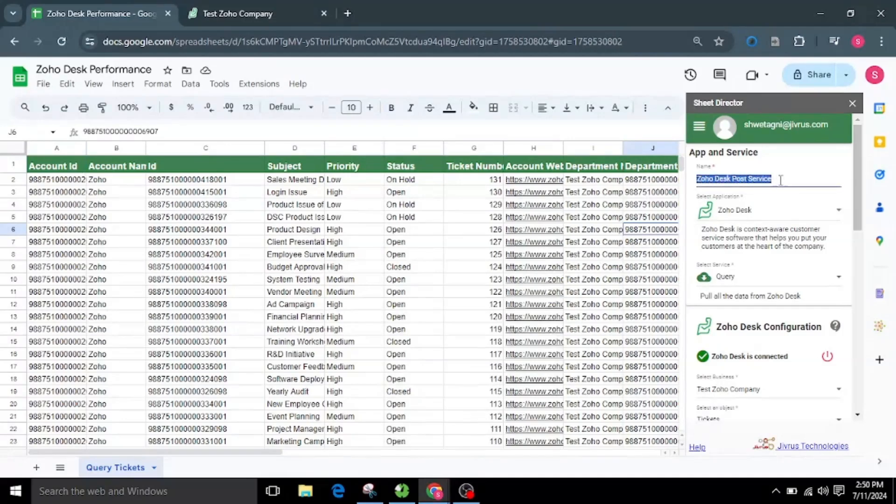
{"action": "left_click", "coordinate": [780, 177]}
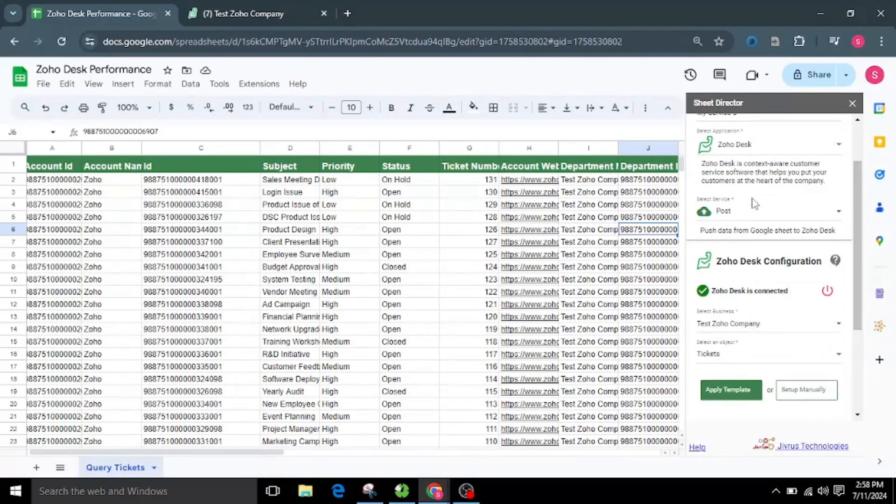
{"action": "left_click", "coordinate": [747, 213]}
{"action": "left_click", "coordinate": [747, 216]}
{"action": "scroll", "coordinate": [733, 293], "scroll_direction": "down", "scroll_amount": 2}
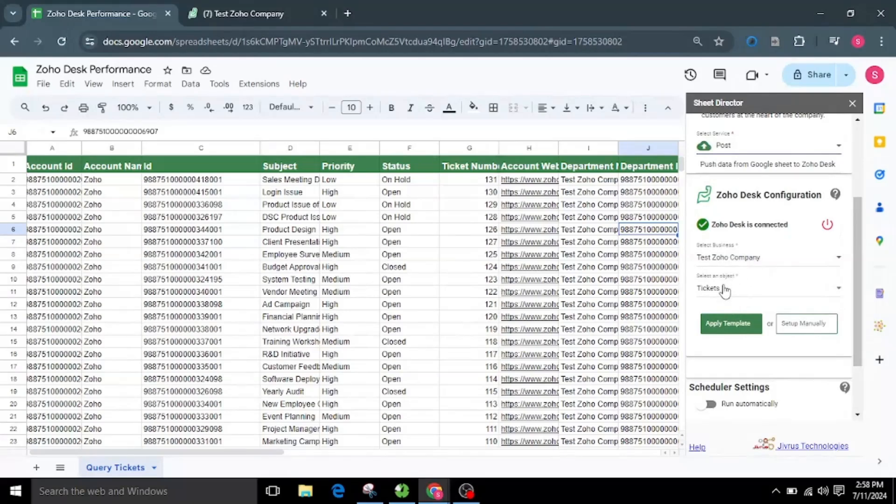
{"action": "left_click", "coordinate": [726, 289]}
{"action": "left_click", "coordinate": [725, 290]}
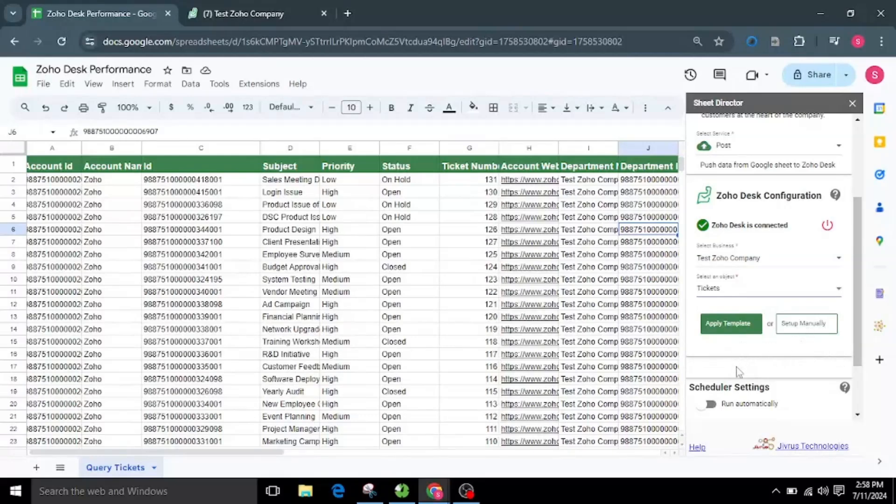
- Apply the Tickets template to the Post service and review its source sheet, result columns and field mapping
{"action": "left_click", "coordinate": [731, 324]}
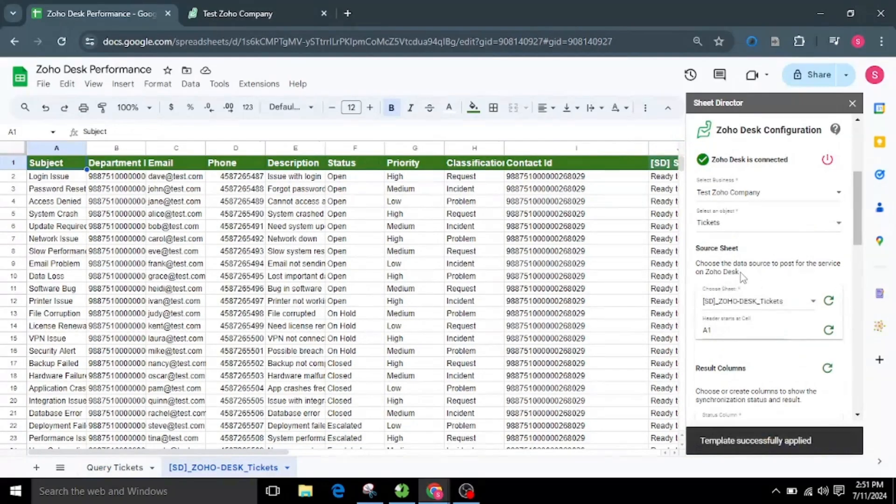
{"action": "scroll", "coordinate": [801, 393], "scroll_direction": "down", "scroll_amount": 1}
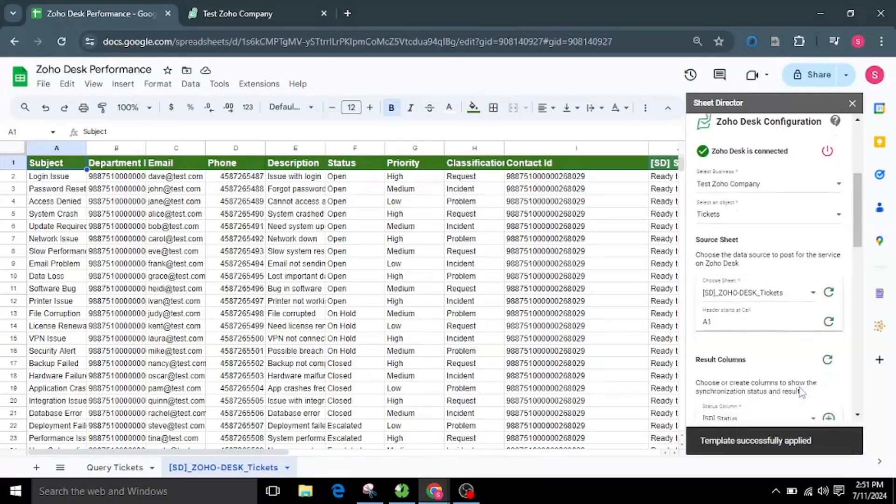
{"action": "scroll", "coordinate": [801, 392], "scroll_direction": "down", "scroll_amount": 4}
{"action": "scroll", "coordinate": [799, 386], "scroll_direction": "down", "scroll_amount": 3}
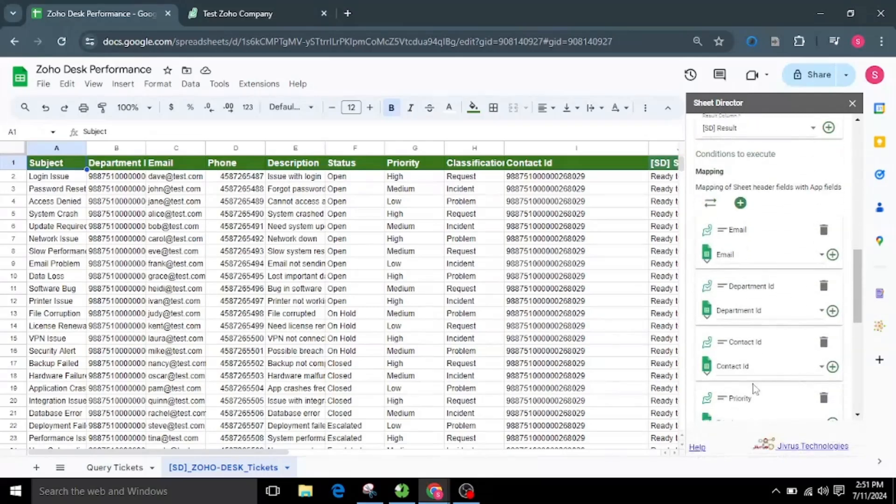
{"action": "scroll", "coordinate": [779, 376], "scroll_direction": "up", "scroll_amount": 7}
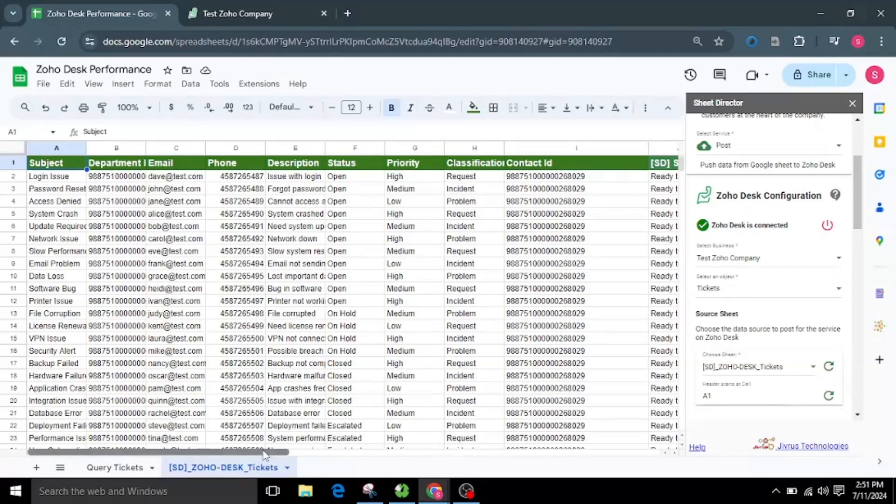
- Examine the [SD] Status and [SD] Result columns in the tickets sheet and the Post service's Status Column options
{"action": "left_click_drag", "start_coordinate": [265, 455], "coordinate": [372, 463]}
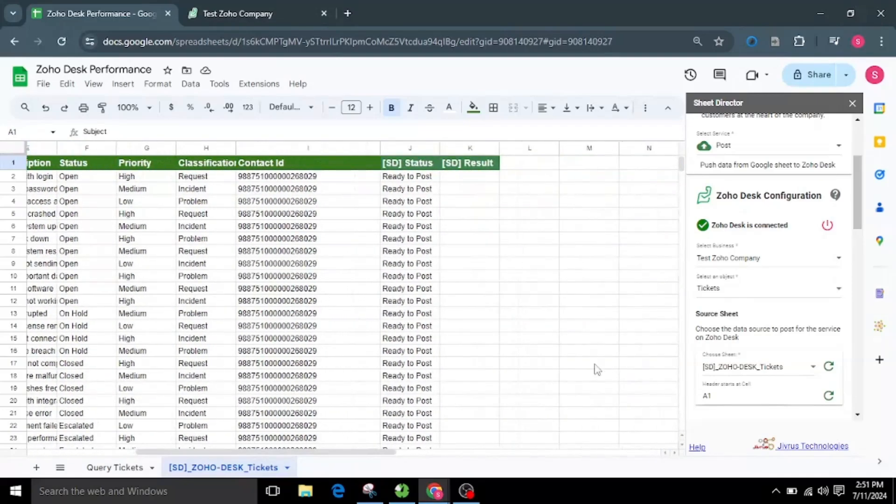
{"action": "left_click", "coordinate": [397, 147]}
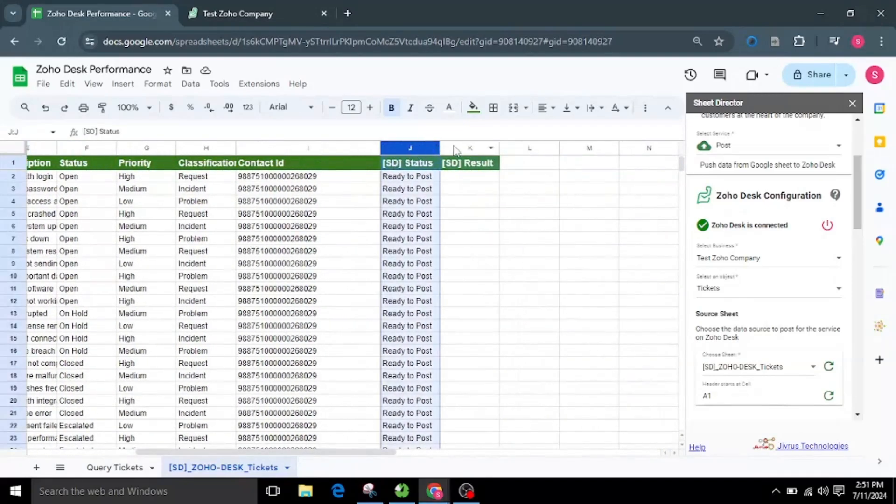
{"action": "left_click", "coordinate": [455, 148]}
{"action": "left_click", "coordinate": [549, 306]}
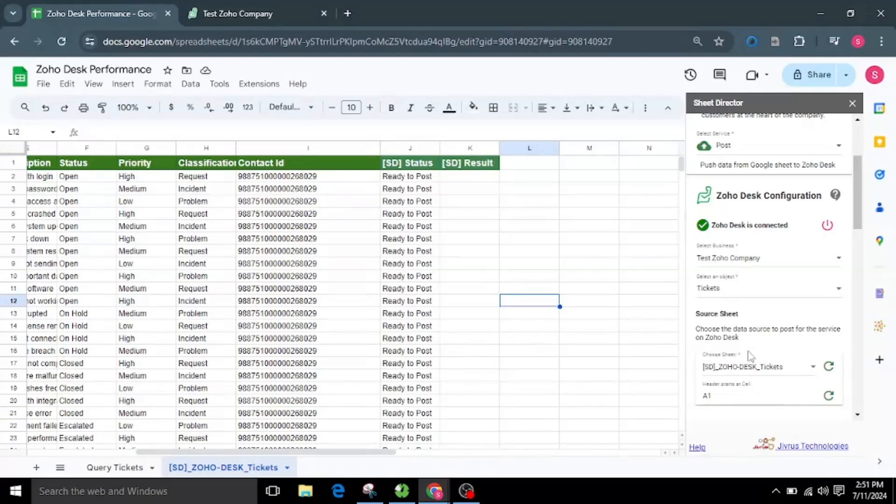
{"action": "scroll", "coordinate": [831, 373], "scroll_direction": "down", "scroll_amount": 3}
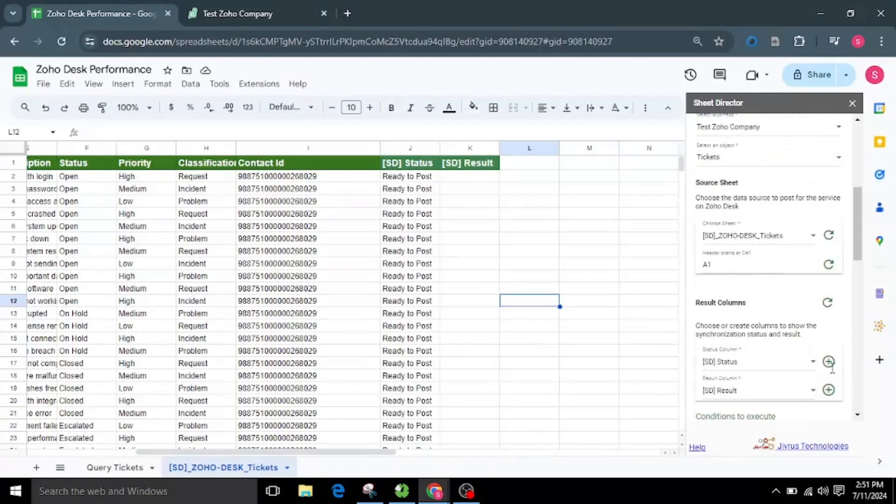
{"action": "left_click", "coordinate": [775, 366]}
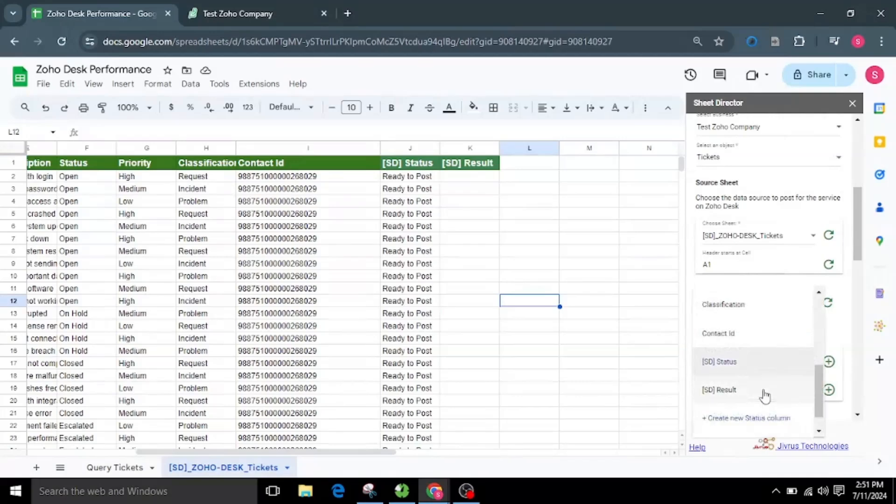
{"action": "left_click", "coordinate": [839, 318]}
- Review the Post service's field mapping, including the column options for Subject, and its scheduler and notification settings
{"action": "scroll", "coordinate": [777, 402], "scroll_direction": "down", "scroll_amount": 5}
{"action": "scroll", "coordinate": [782, 371], "scroll_direction": "down", "scroll_amount": 10}
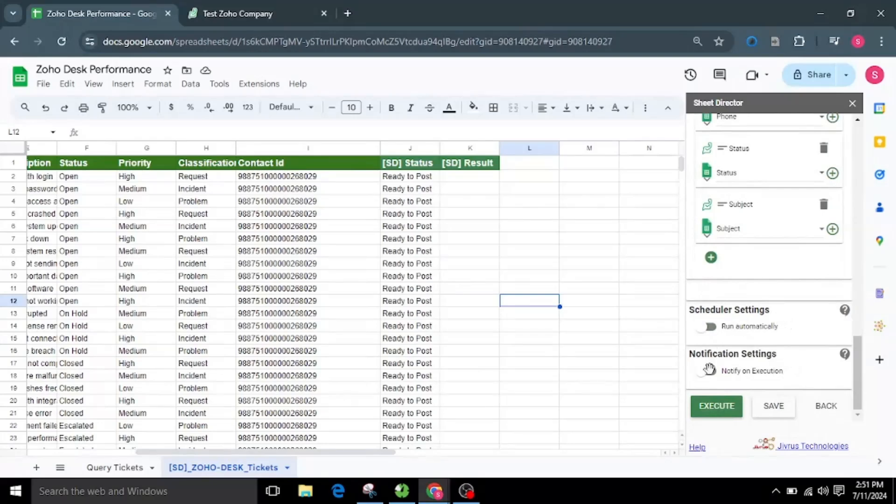
{"action": "left_click", "coordinate": [768, 231]}
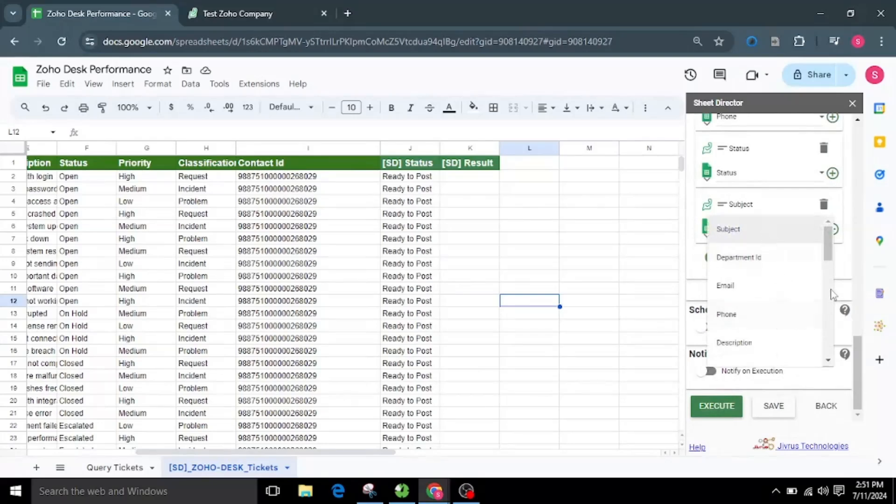
{"action": "left_click", "coordinate": [843, 266]}
{"action": "scroll", "coordinate": [836, 280], "scroll_direction": "up", "scroll_amount": 2}
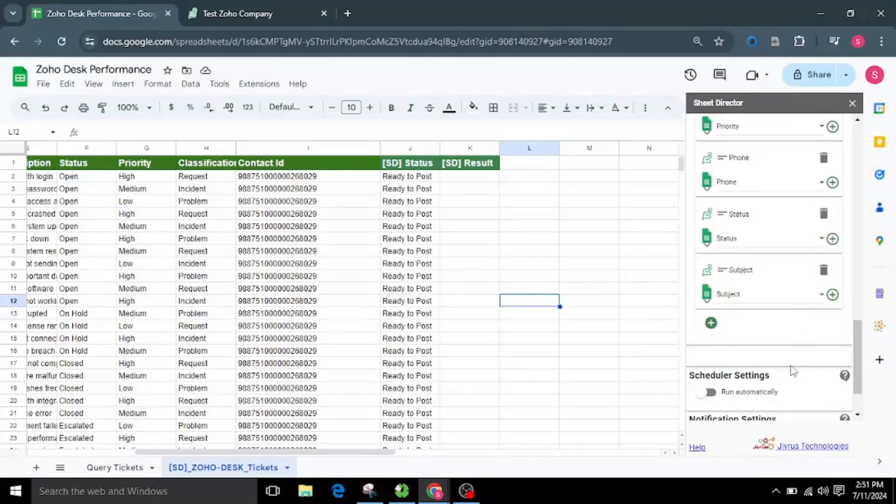
{"action": "scroll", "coordinate": [793, 371], "scroll_direction": "down", "scroll_amount": 2}
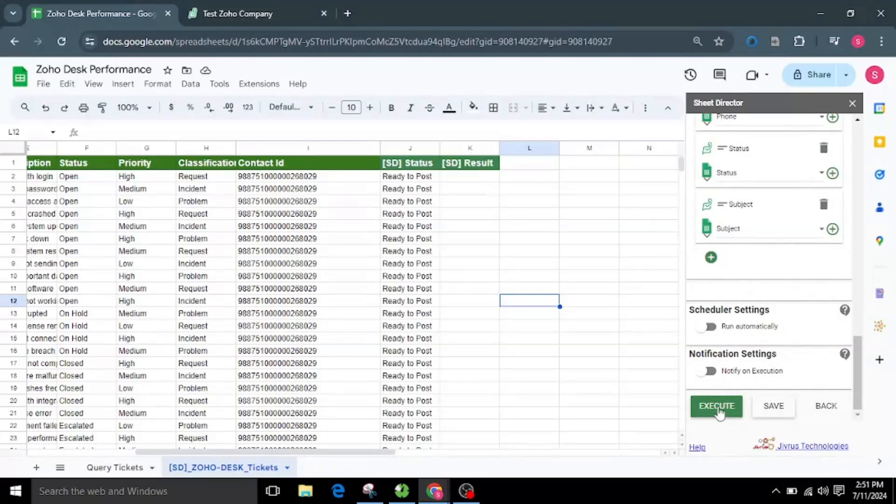
- Execute the Post service and post the ready ticket records to Zoho Desk, checking their status in the sheet
{"action": "left_click", "coordinate": [719, 409]}
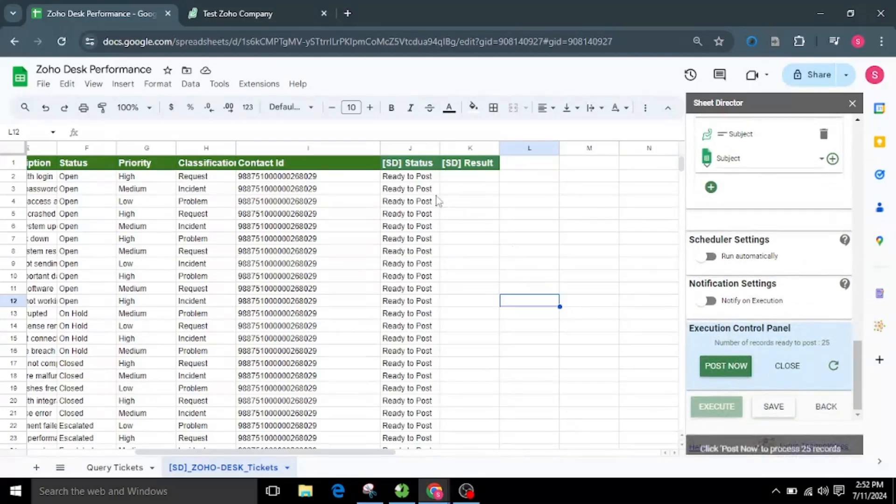
{"action": "left_click", "coordinate": [428, 179]}
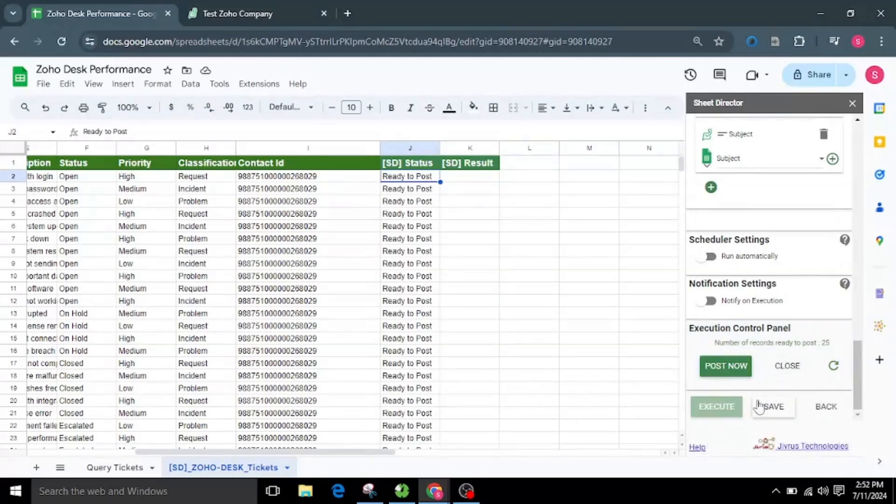
{"action": "left_click_drag", "start_coordinate": [713, 345], "coordinate": [841, 348]}
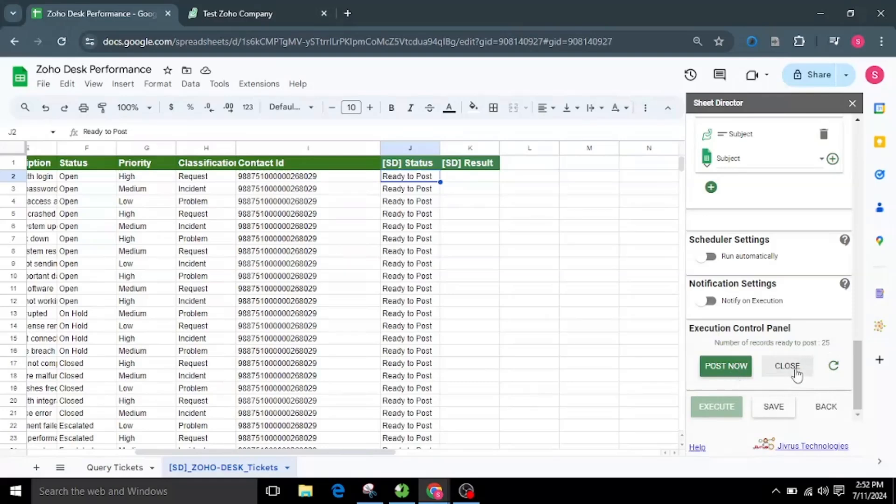
{"action": "left_click", "coordinate": [729, 366]}
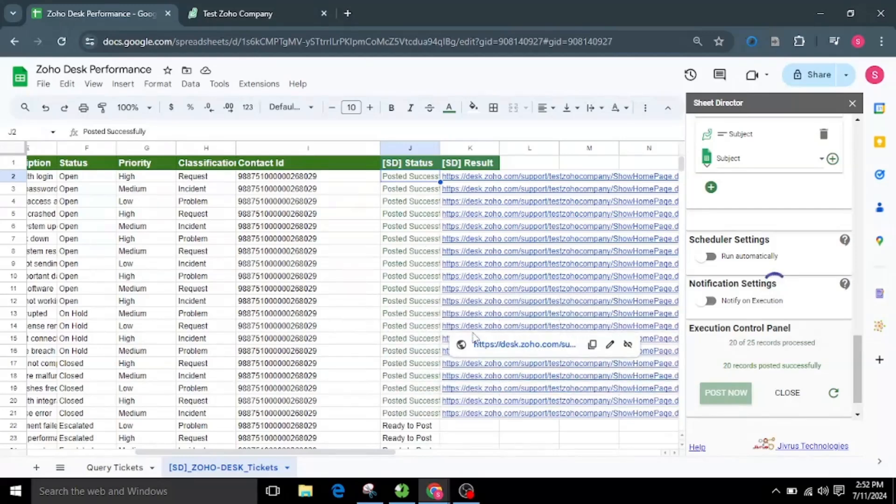
{"action": "scroll", "coordinate": [465, 334], "scroll_direction": "down", "scroll_amount": 2}
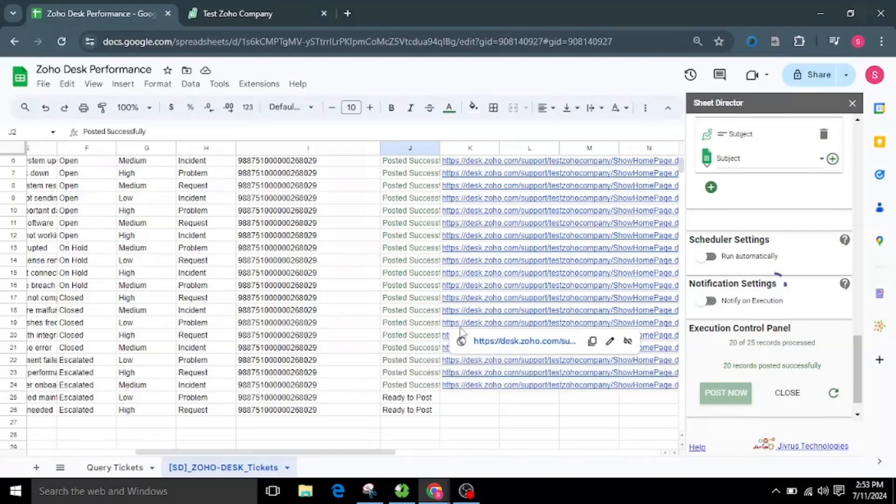
- Switch to Zoho Desk and look through the All Tickets list for the newly posted tickets
{"action": "left_click", "coordinate": [246, 15]}
{"action": "left_click", "coordinate": [60, 43]}
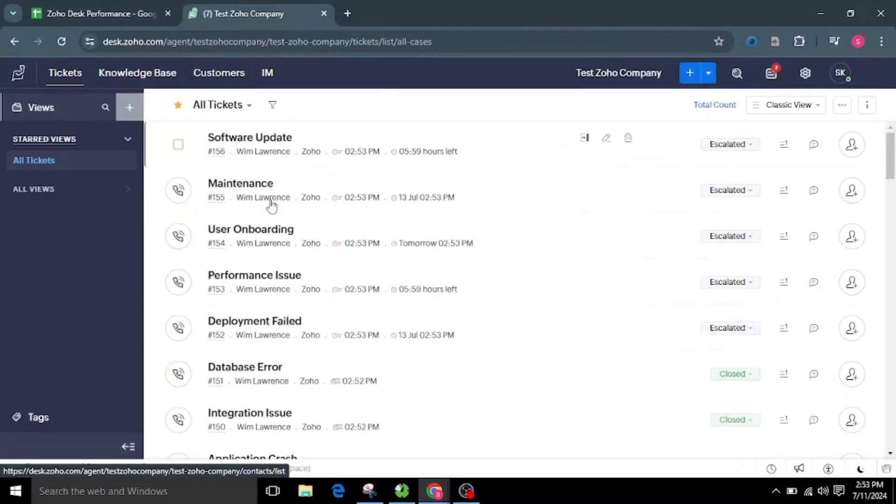
{"action": "scroll", "coordinate": [377, 270], "scroll_direction": "down", "scroll_amount": 3}
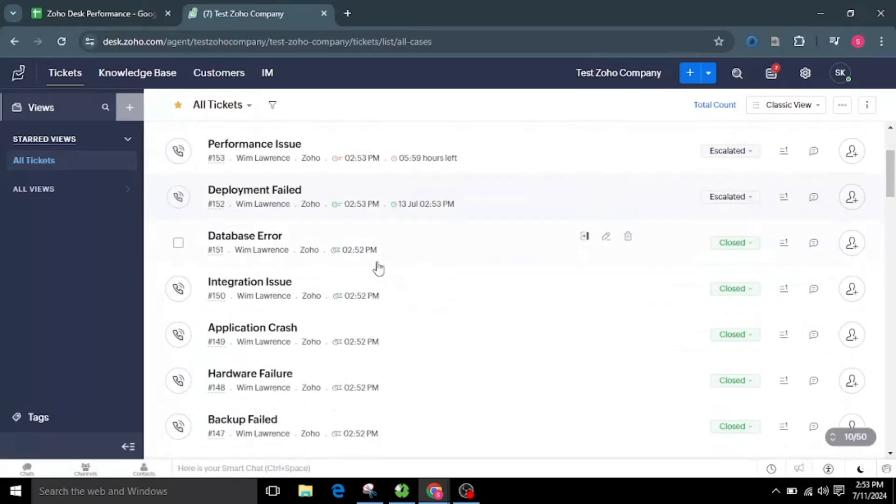
{"action": "scroll", "coordinate": [379, 268], "scroll_direction": "down", "scroll_amount": 10}
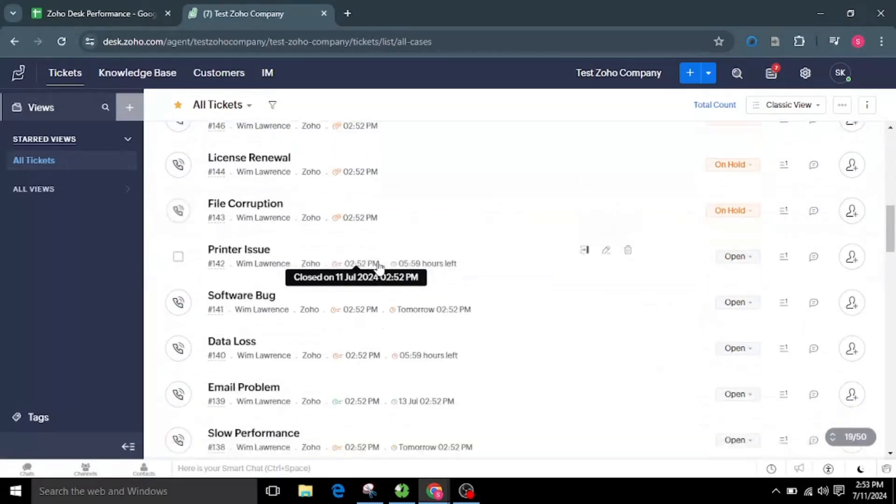
{"action": "scroll", "coordinate": [378, 266], "scroll_direction": "down", "scroll_amount": 3}
{"action": "scroll", "coordinate": [379, 267], "scroll_direction": "down", "scroll_amount": 6}
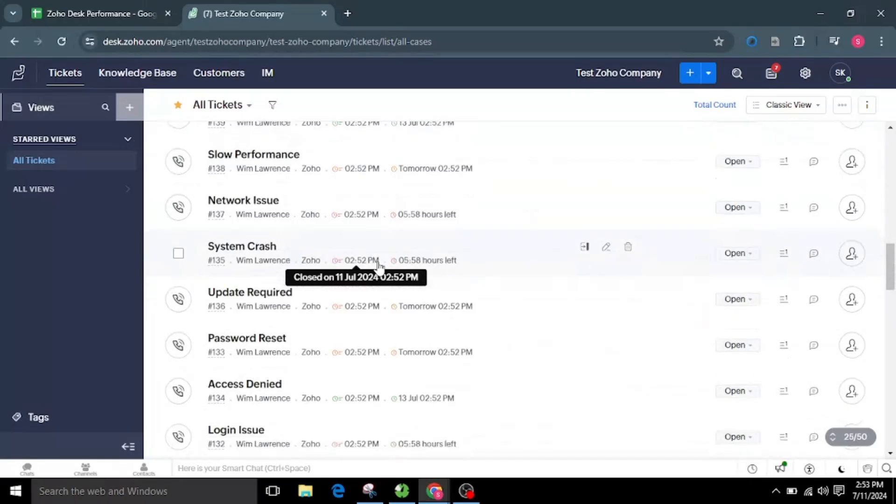
{"action": "scroll", "coordinate": [379, 266], "scroll_direction": "up", "scroll_amount": 5}
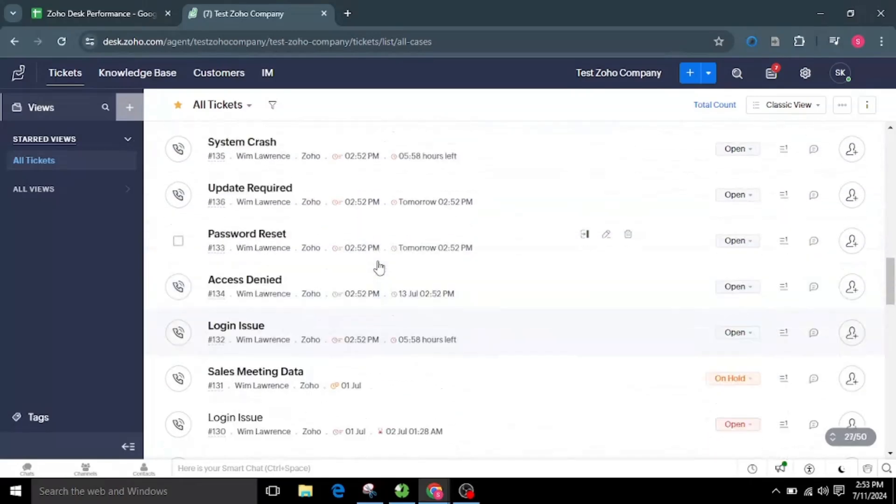
{"action": "scroll", "coordinate": [379, 268], "scroll_direction": "up", "scroll_amount": 2}
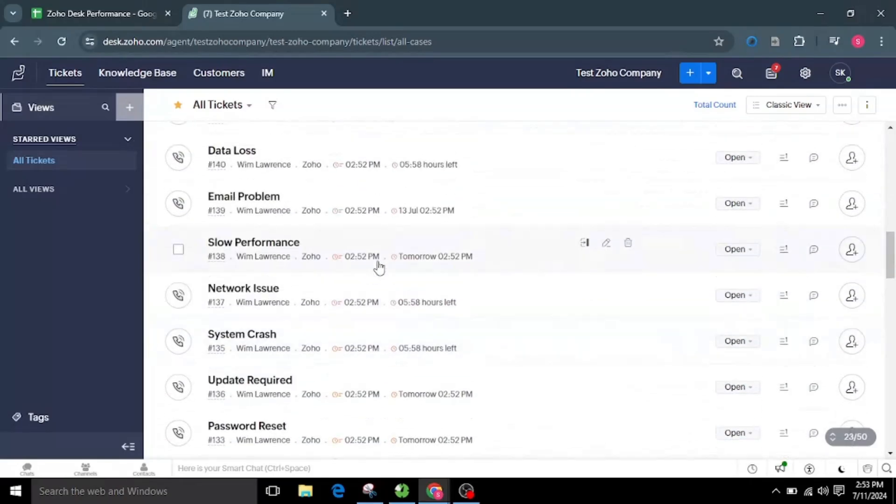
{"action": "scroll", "coordinate": [379, 267], "scroll_direction": "up", "scroll_amount": 3}
{"action": "scroll", "coordinate": [379, 268], "scroll_direction": "up", "scroll_amount": 3}
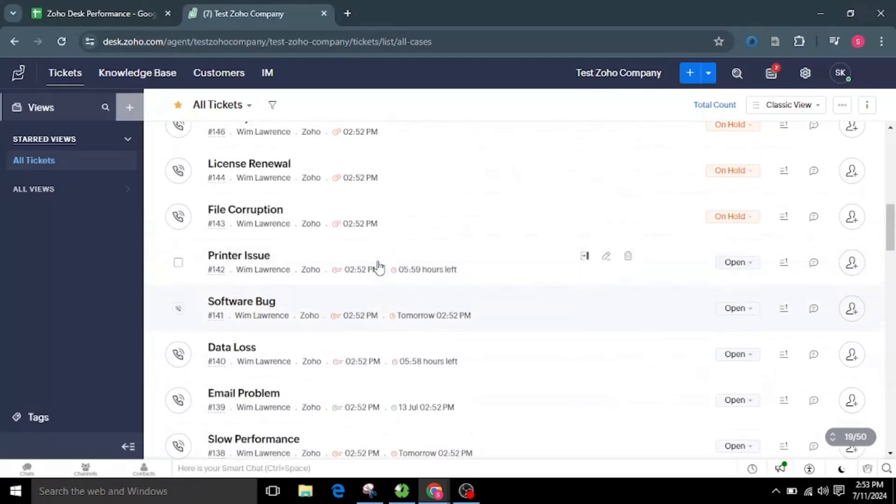
{"action": "scroll", "coordinate": [379, 267], "scroll_direction": "up", "scroll_amount": 11}
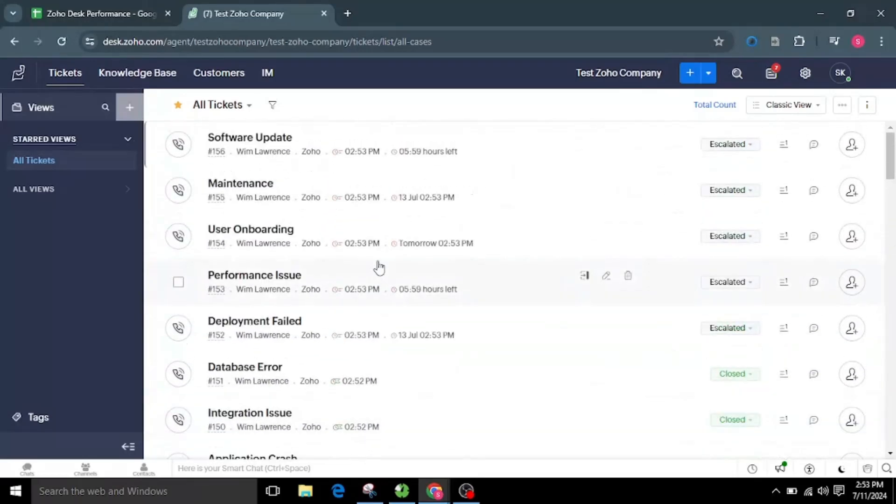
- Switch back to the spreadsheet and set the service type of Zoho Desk Sync Service to Synchronize
{"action": "left_click", "coordinate": [73, 11]}
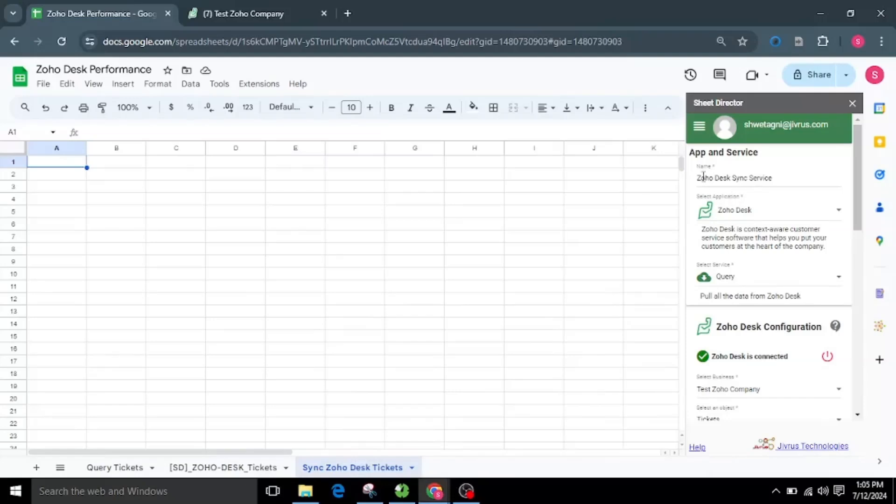
{"action": "left_click_drag", "start_coordinate": [698, 175], "coordinate": [790, 178]}
{"action": "left_click", "coordinate": [791, 178]}
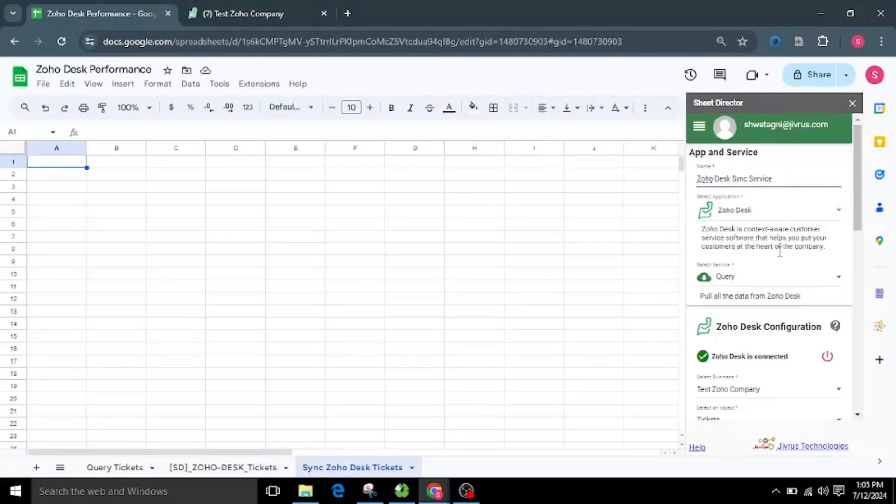
{"action": "left_click", "coordinate": [773, 279]}
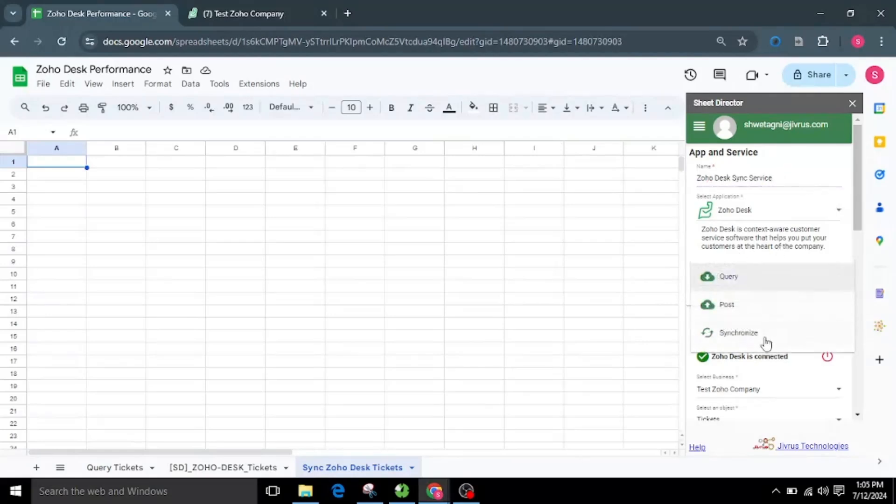
{"action": "left_click", "coordinate": [766, 342]}
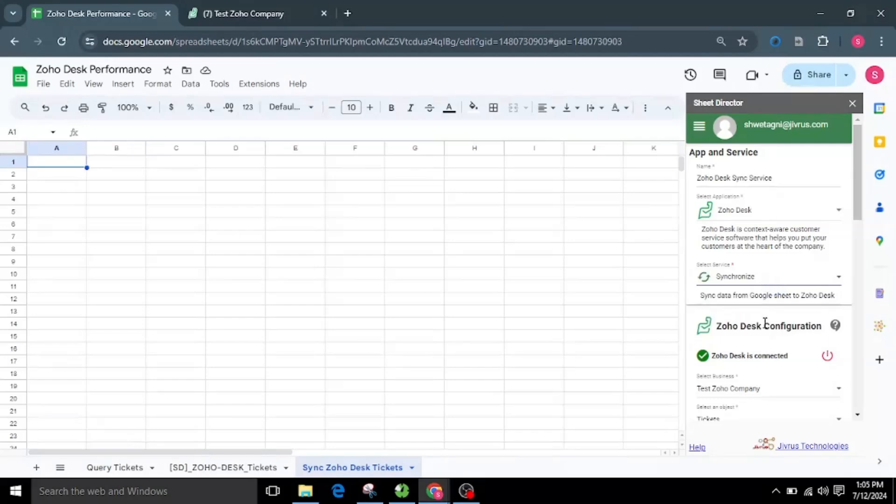
{"action": "scroll", "coordinate": [765, 323], "scroll_direction": "down", "scroll_amount": 2}
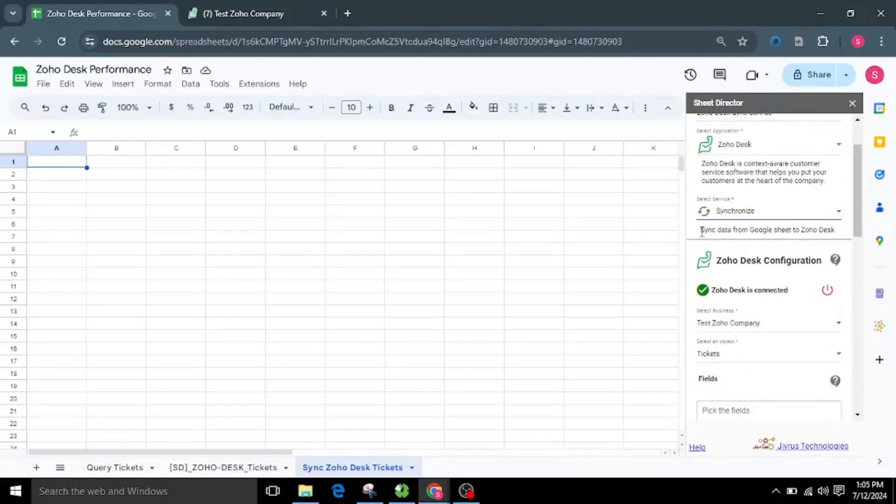
{"action": "left_click_drag", "start_coordinate": [701, 230], "coordinate": [831, 240]}
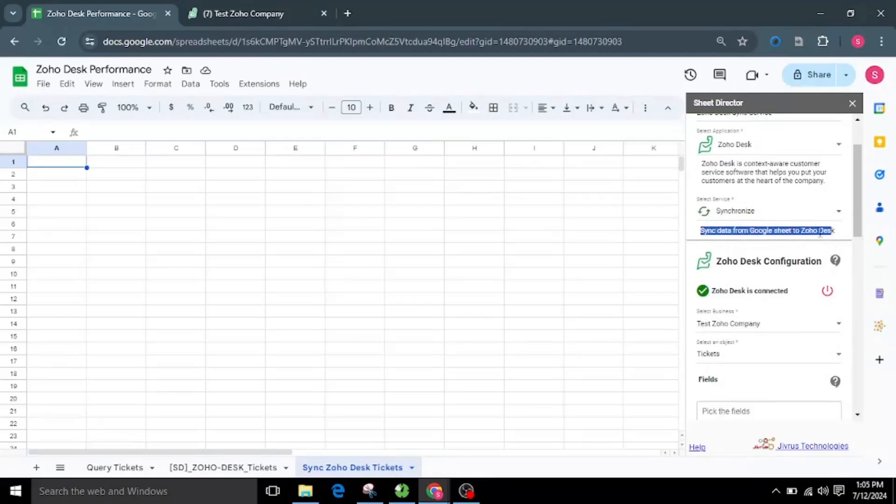
{"action": "left_click", "coordinate": [818, 230]}
- Choose Tickets as the object for the Zoho Desk synchronize service
{"action": "scroll", "coordinate": [758, 236], "scroll_direction": "down", "scroll_amount": 3}
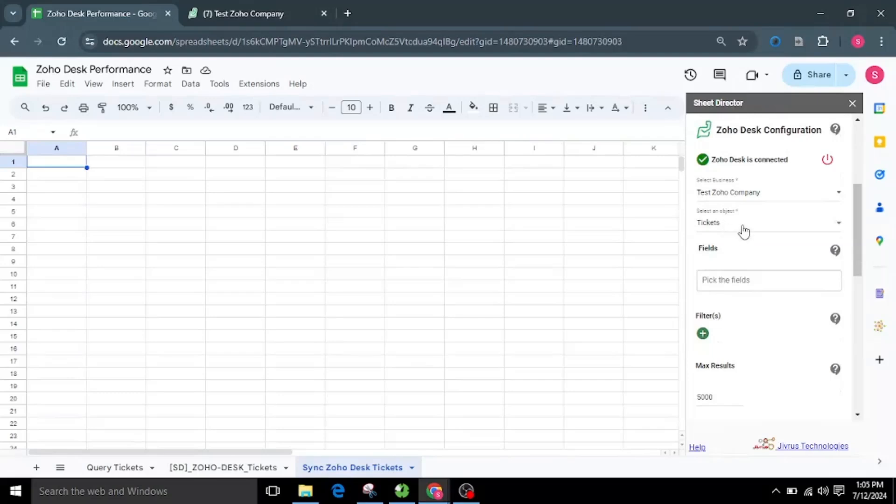
{"action": "left_click", "coordinate": [746, 229]}
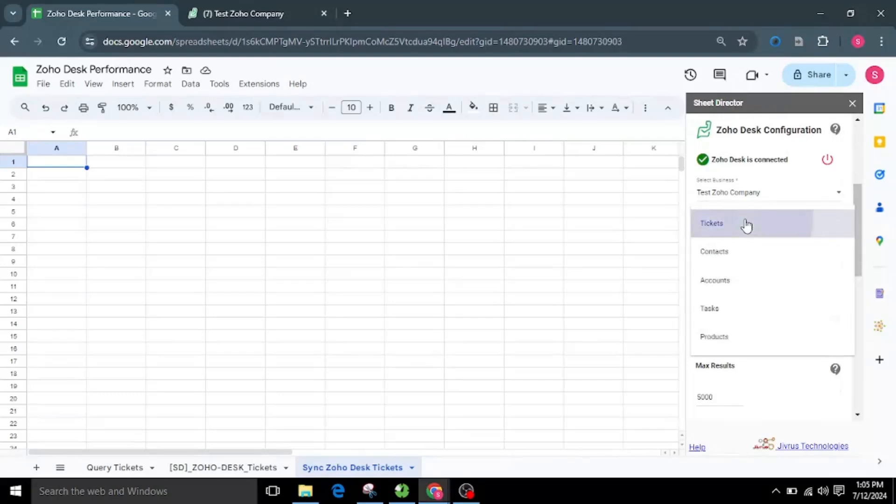
{"action": "left_click", "coordinate": [744, 224]}
{"action": "scroll", "coordinate": [755, 300], "scroll_direction": "down", "scroll_amount": 1}
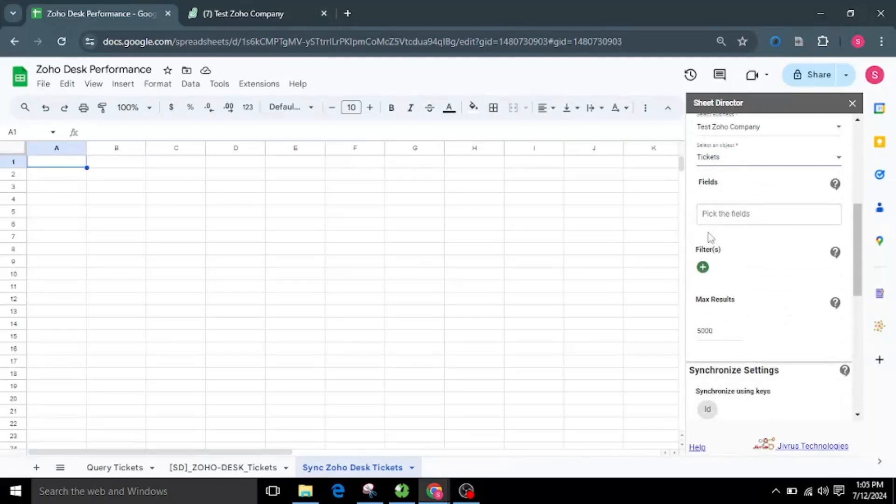
- Pick Account Id, Subject, Priority and Status as fields for the ticket synchronization
{"action": "left_click", "coordinate": [731, 215]}
{"action": "key", "text": "Return"}
{"action": "type", "text": "sub"}
{"action": "key", "text": "Return"}
{"action": "type", "text": "pr"}
{"action": "key", "text": "Return"}
{"action": "type", "text": "sta"}
{"action": "key", "text": "Return"}
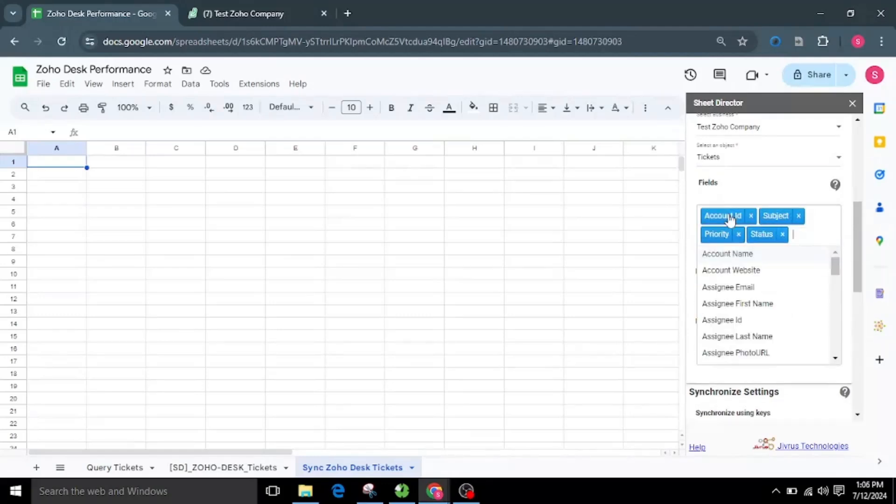
- Add Created Time, Ticket Number and Email to the synchronization fields
{"action": "type", "text": "cre"}
{"action": "key", "text": "Return"}
{"action": "type", "text": "tic"}
{"action": "key", "text": "Return"}
{"action": "type", "text": "em"}
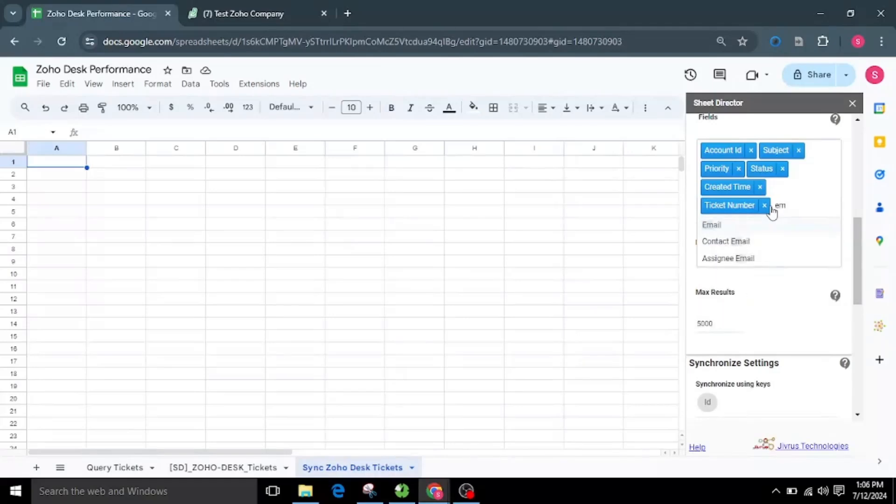
{"action": "key", "text": "Return"}
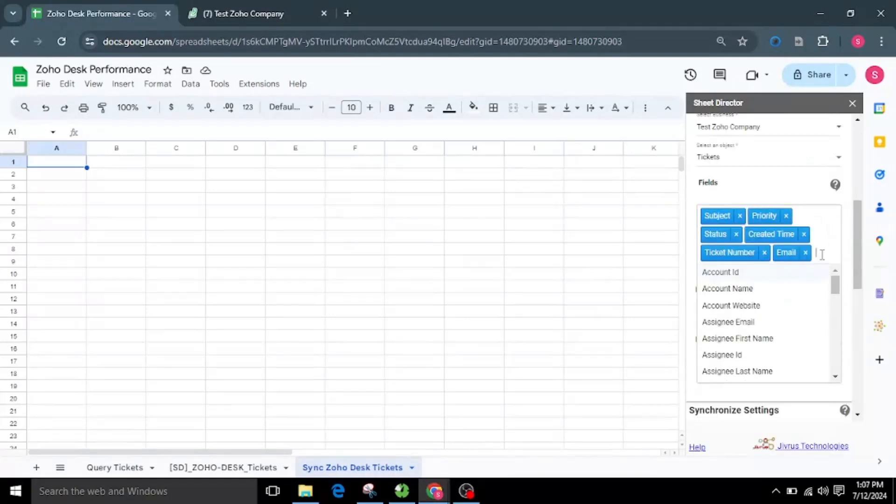
- Add the Id field to the synchronization fields and close the field list
{"action": "type", "text": "id"}
{"action": "left_click", "coordinate": [709, 273]}
{"action": "left_click", "coordinate": [784, 191]}
{"action": "scroll", "coordinate": [751, 315], "scroll_direction": "down", "scroll_amount": 1}
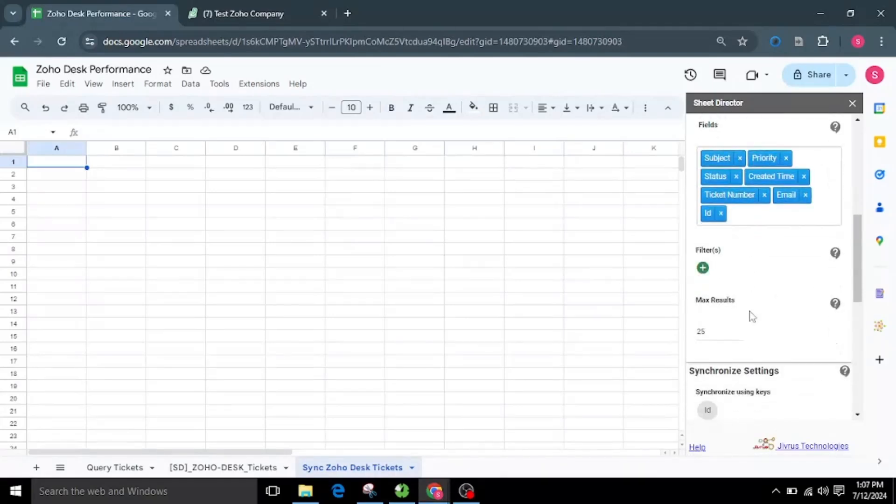
- Compare the conflict options for the ticket synchronization and set Google Sheet Wins as the conflict rule
{"action": "scroll", "coordinate": [752, 316], "scroll_direction": "down", "scroll_amount": 1}
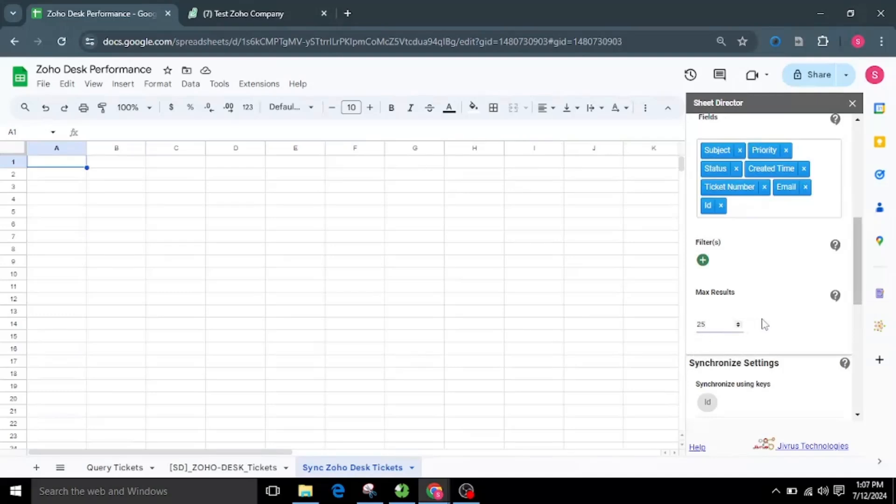
{"action": "scroll", "coordinate": [763, 324], "scroll_direction": "down", "scroll_amount": 2}
{"action": "scroll", "coordinate": [764, 324], "scroll_direction": "down", "scroll_amount": 2}
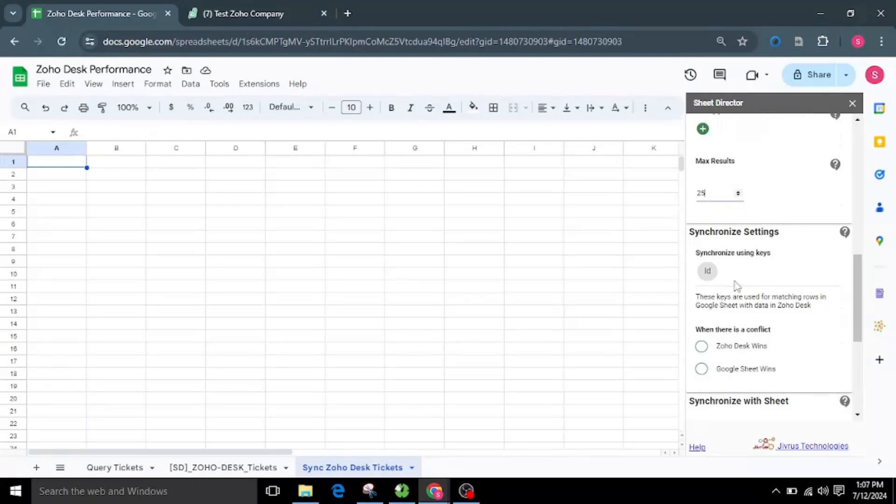
{"action": "scroll", "coordinate": [732, 301], "scroll_direction": "up", "scroll_amount": 4}
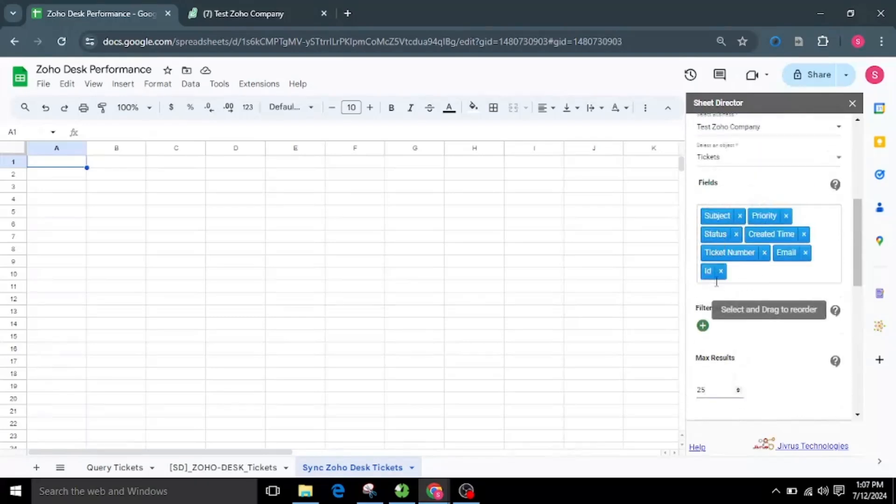
{"action": "scroll", "coordinate": [724, 303], "scroll_direction": "down", "scroll_amount": 5}
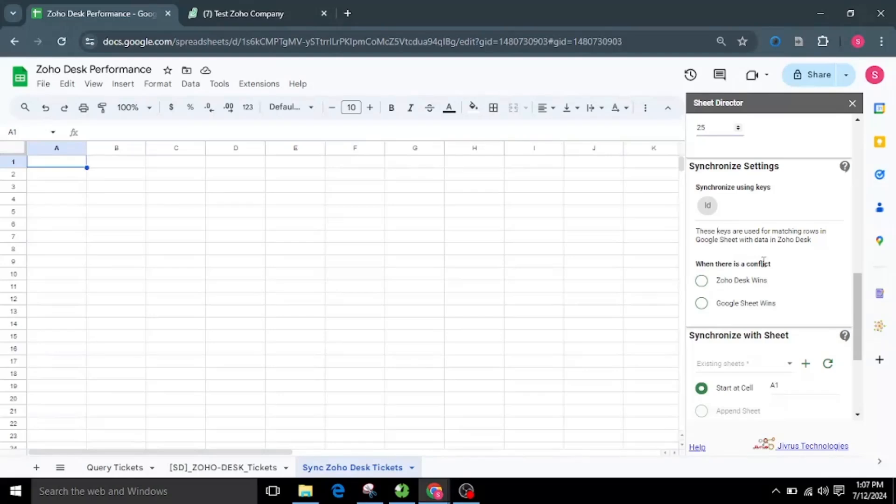
{"action": "left_click", "coordinate": [721, 281]}
{"action": "left_click", "coordinate": [710, 304]}
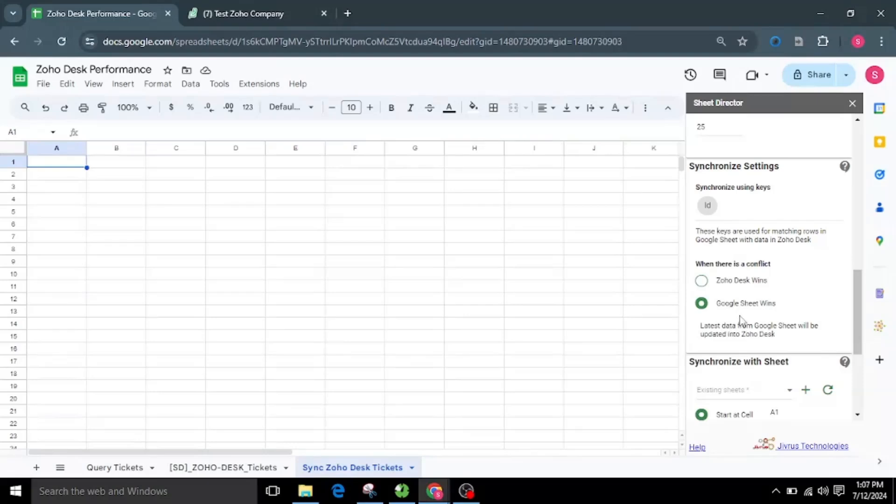
{"action": "left_click", "coordinate": [747, 286]}
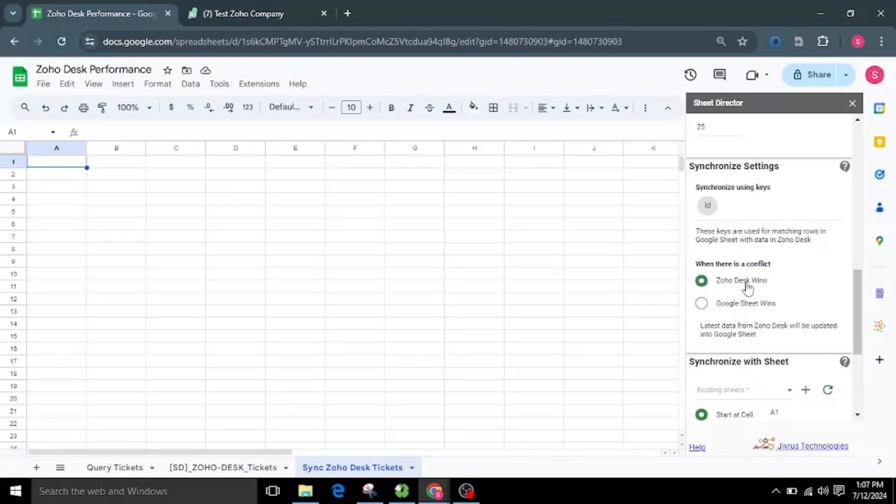
{"action": "left_click_drag", "start_coordinate": [701, 325], "coordinate": [770, 340]}
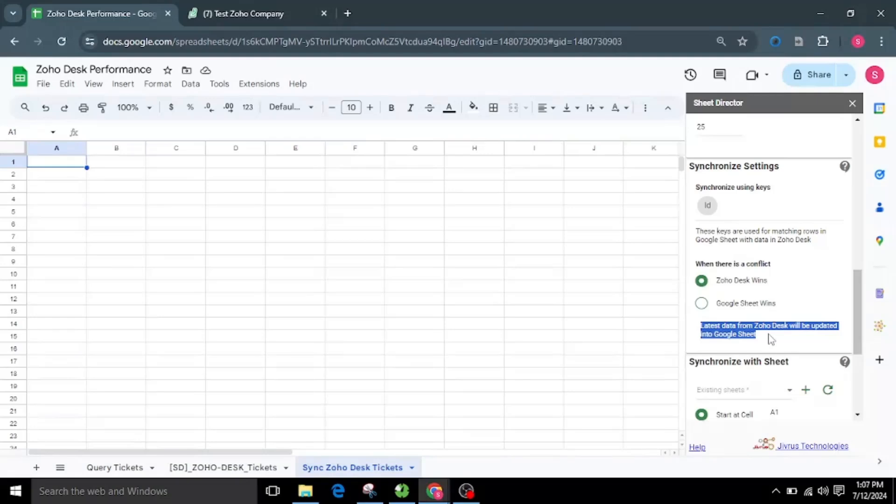
{"action": "left_click", "coordinate": [769, 306]}
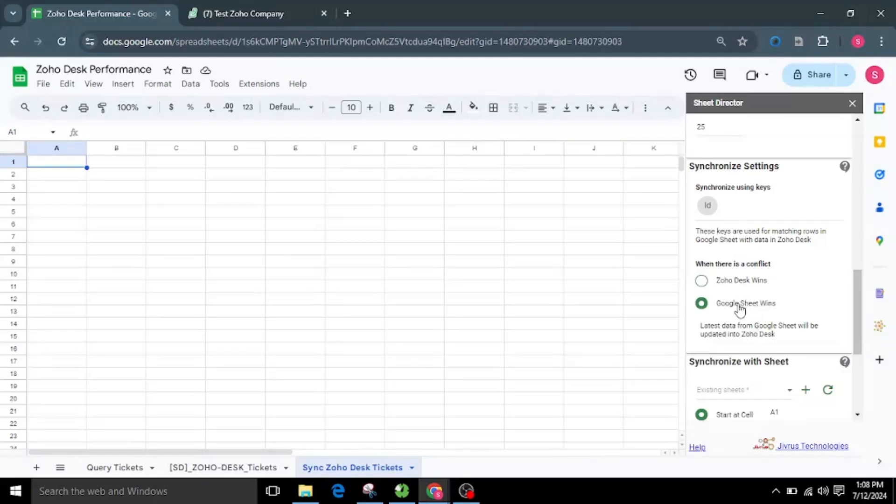
- Refresh the available sheets, choose Sync Zoho Desk Tickets as the sheet to synchronize with, and dismiss the header notice
{"action": "scroll", "coordinate": [732, 340], "scroll_direction": "down", "scroll_amount": 1}
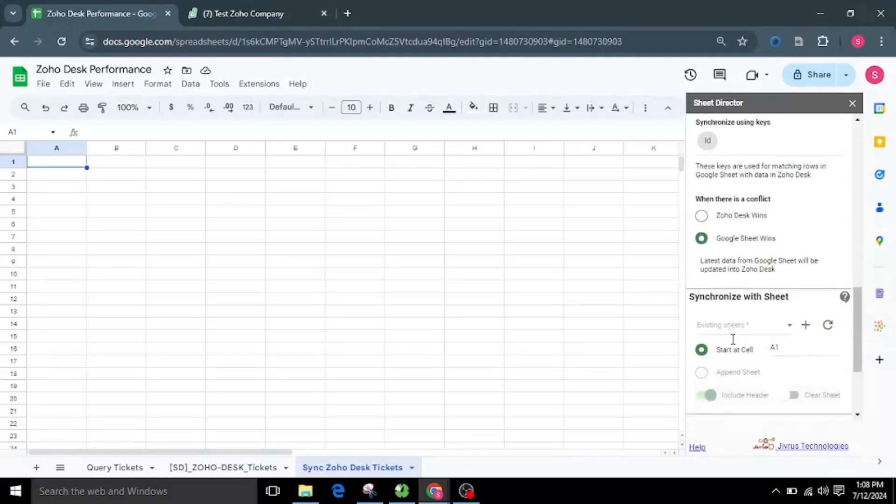
{"action": "left_click", "coordinate": [828, 325]}
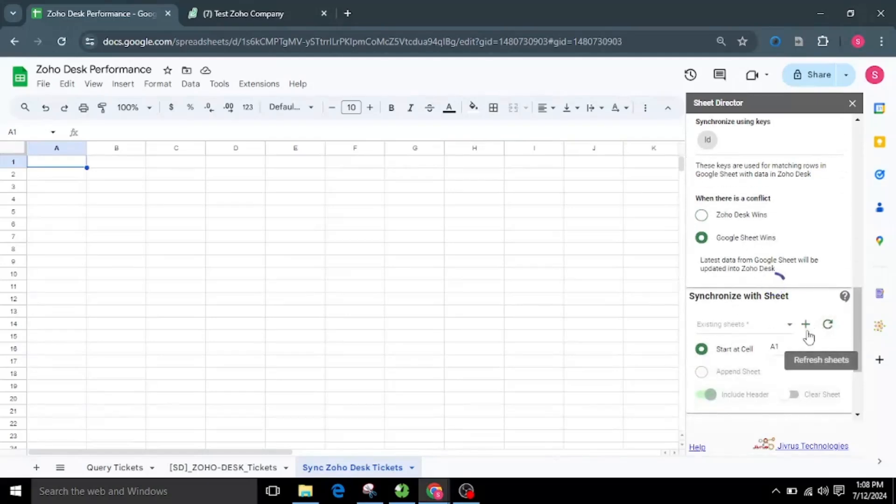
{"action": "left_click", "coordinate": [735, 329]}
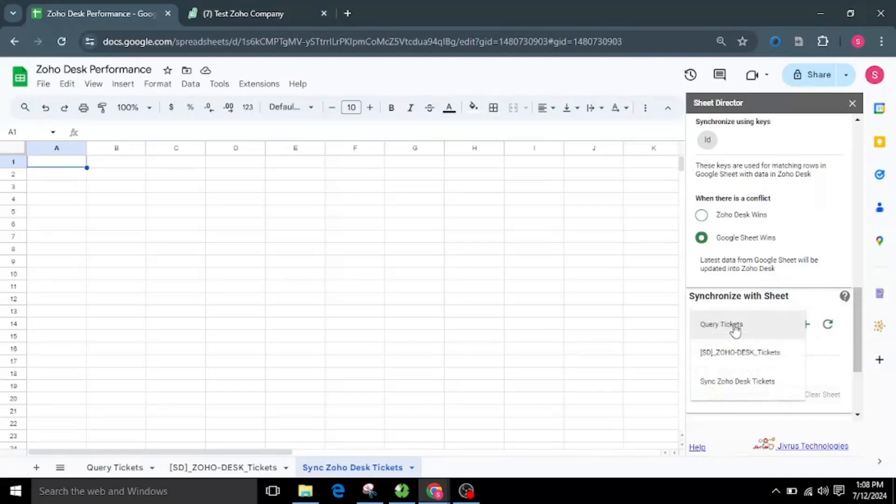
{"action": "left_click", "coordinate": [742, 385]}
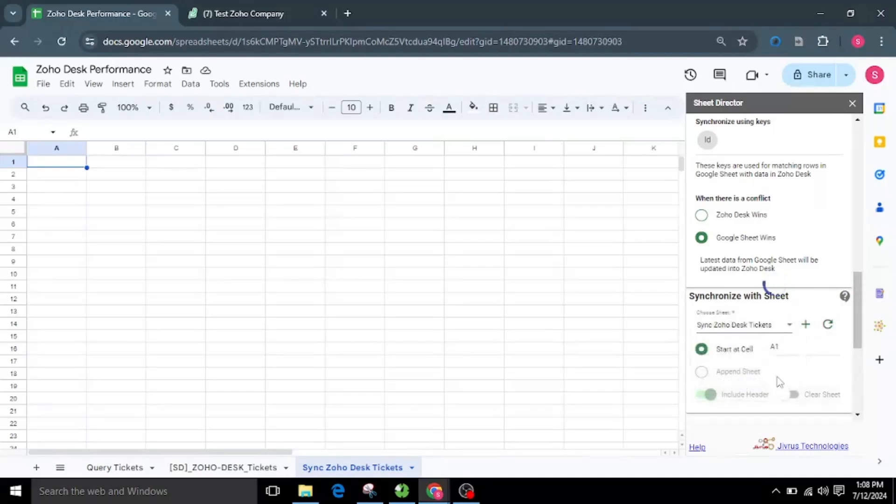
{"action": "left_click", "coordinate": [789, 350]}
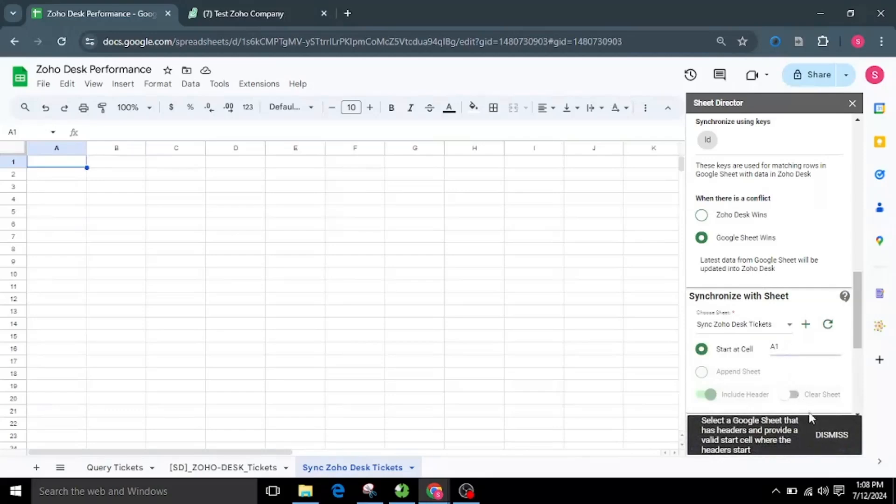
{"action": "left_click", "coordinate": [830, 435]}
- Execute the synchronization and get the ticket records from Zoho Desk into the empty sheet first
{"action": "scroll", "coordinate": [797, 376], "scroll_direction": "down", "scroll_amount": 3}
{"action": "scroll", "coordinate": [797, 376], "scroll_direction": "down", "scroll_amount": 5}
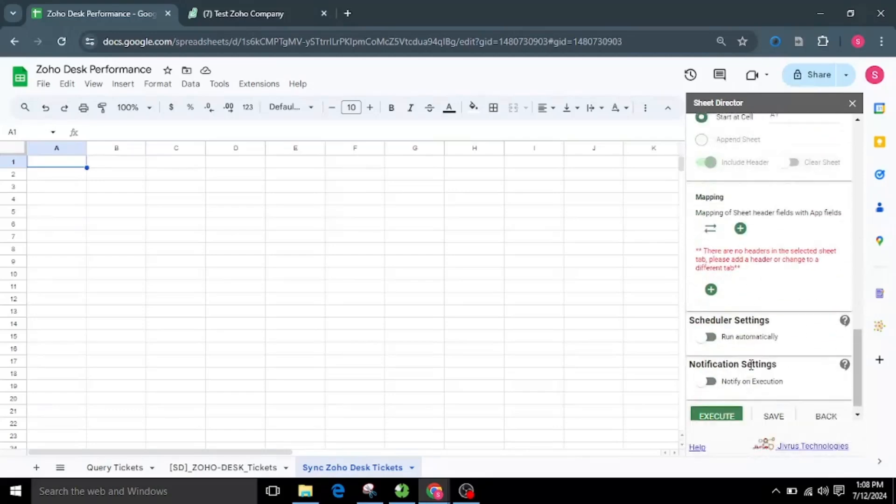
{"action": "left_click", "coordinate": [721, 413]}
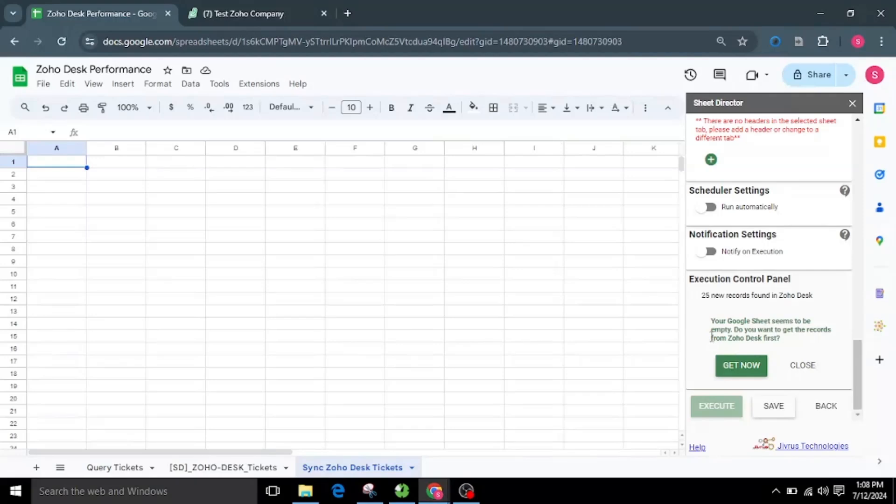
{"action": "left_click_drag", "start_coordinate": [712, 319], "coordinate": [808, 353]}
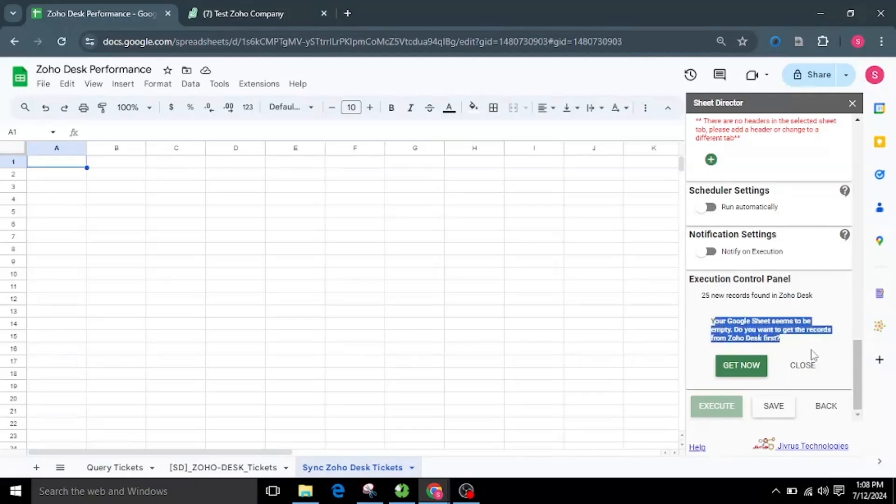
{"action": "left_click", "coordinate": [807, 344]}
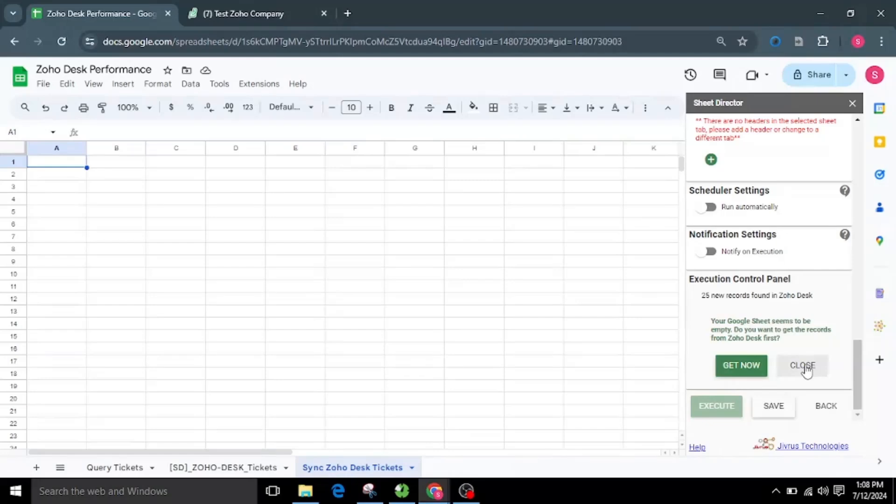
{"action": "left_click", "coordinate": [748, 372]}
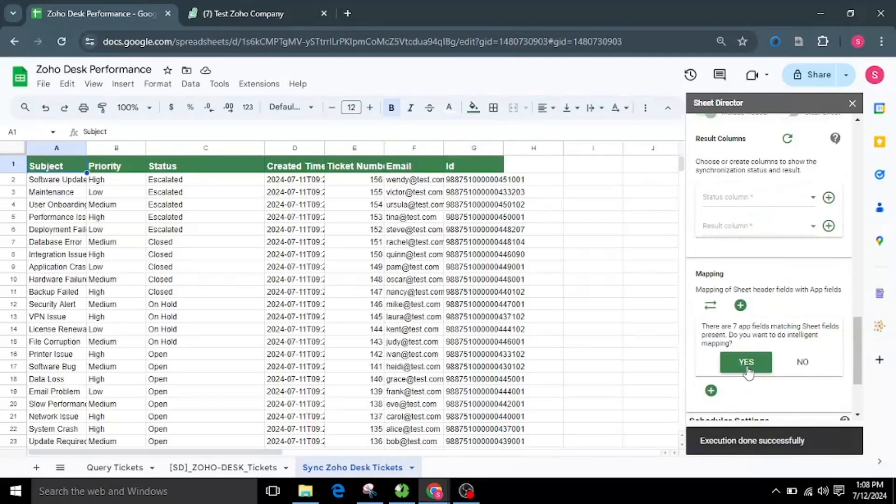
- Accept the intelligent mapping of the sheet header fields with the matching Zoho Desk app fields
{"action": "scroll", "coordinate": [780, 329], "scroll_direction": "up", "scroll_amount": 1}
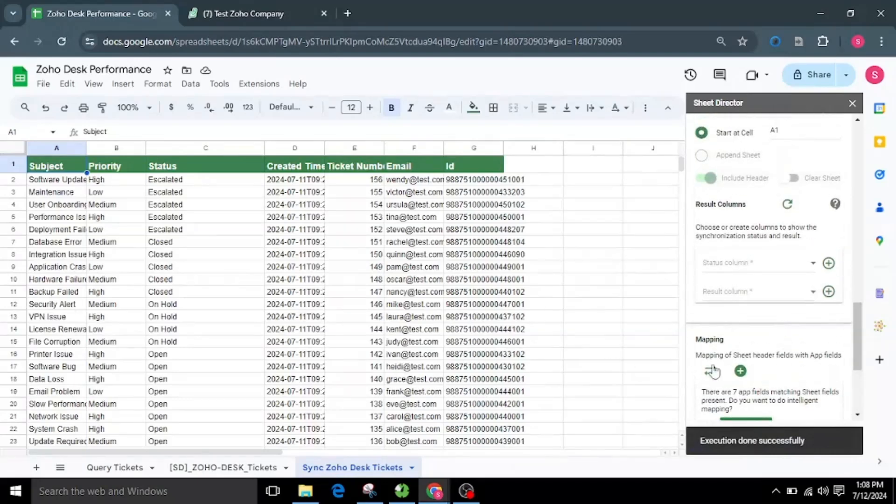
{"action": "scroll", "coordinate": [786, 374], "scroll_direction": "down", "scroll_amount": 1}
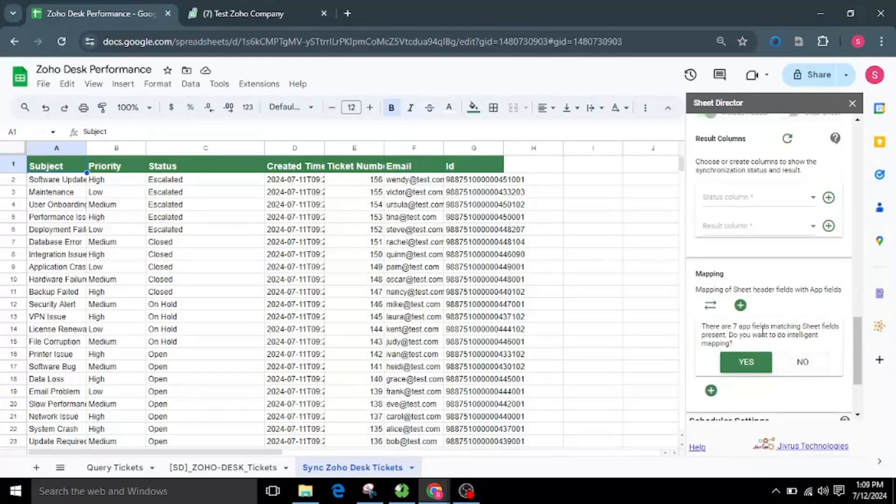
{"action": "scroll", "coordinate": [805, 333], "scroll_direction": "down", "scroll_amount": 1}
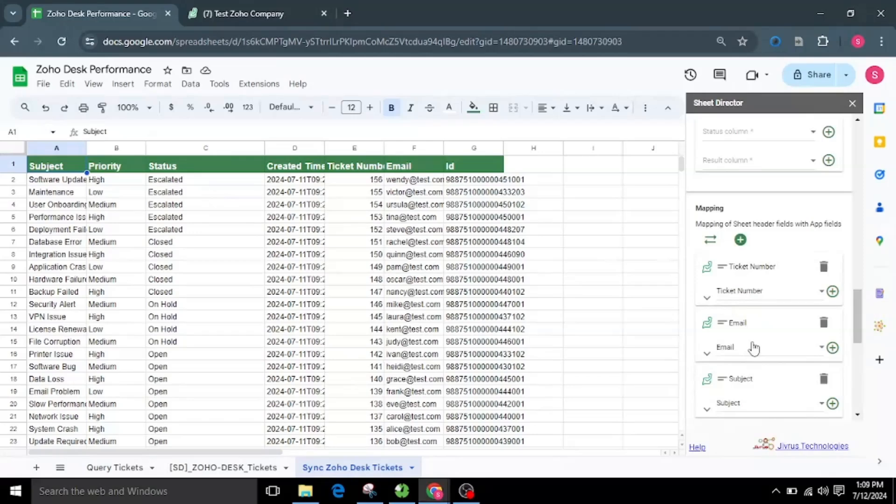
- Review the field mappings, including the sheet columns offered for Status and the additional app fields available for mapping
{"action": "scroll", "coordinate": [753, 348], "scroll_direction": "down", "scroll_amount": 6}
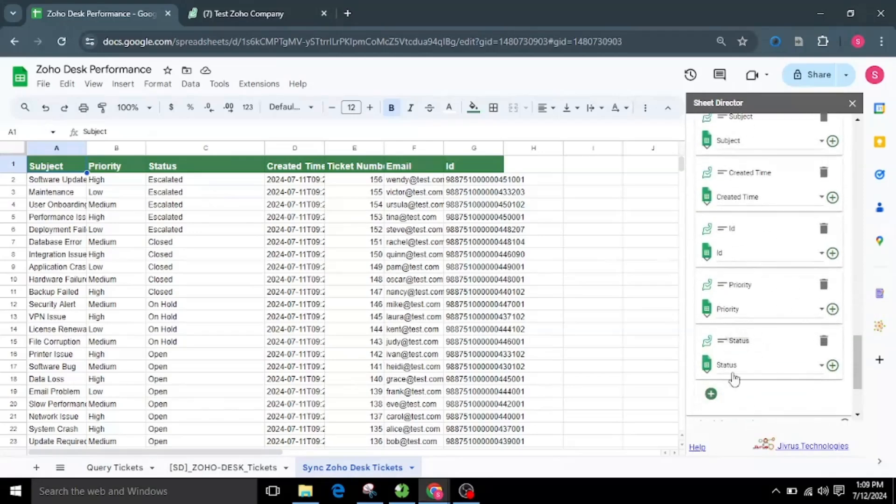
{"action": "left_click", "coordinate": [785, 365]}
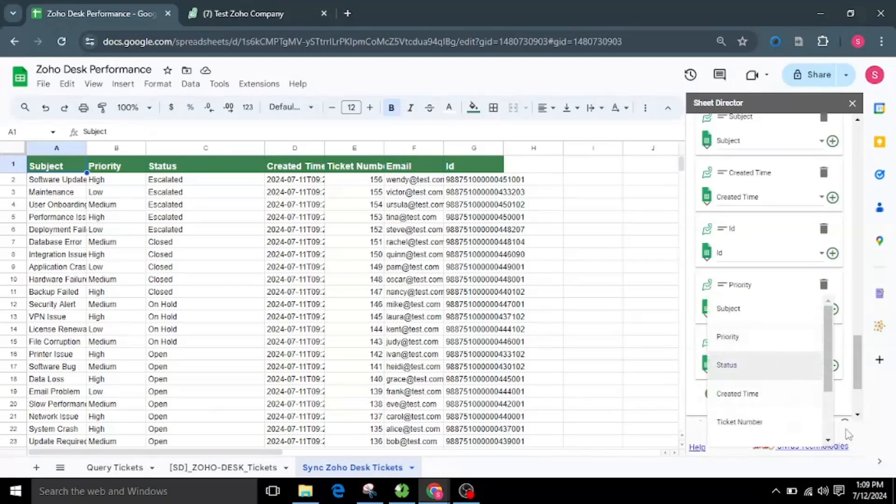
{"action": "left_click", "coordinate": [737, 364]}
{"action": "scroll", "coordinate": [692, 340], "scroll_direction": "down", "scroll_amount": 2}
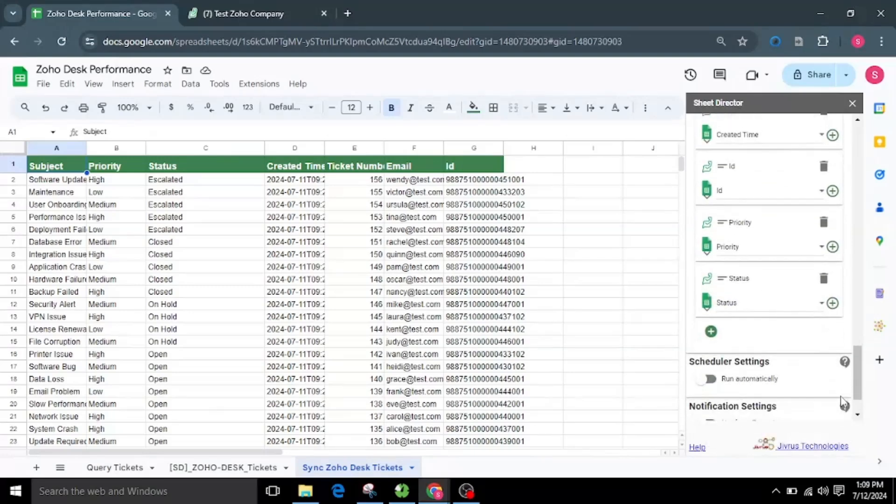
{"action": "left_click", "coordinate": [712, 329]}
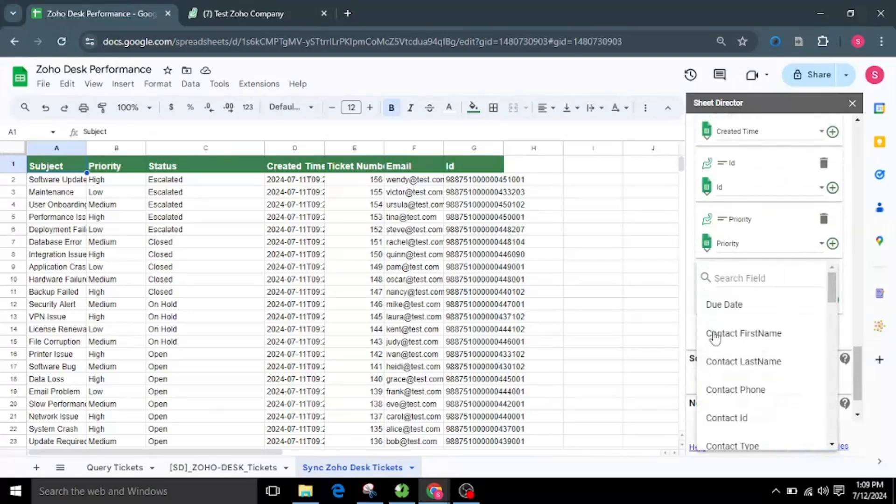
{"action": "left_click", "coordinate": [844, 336]}
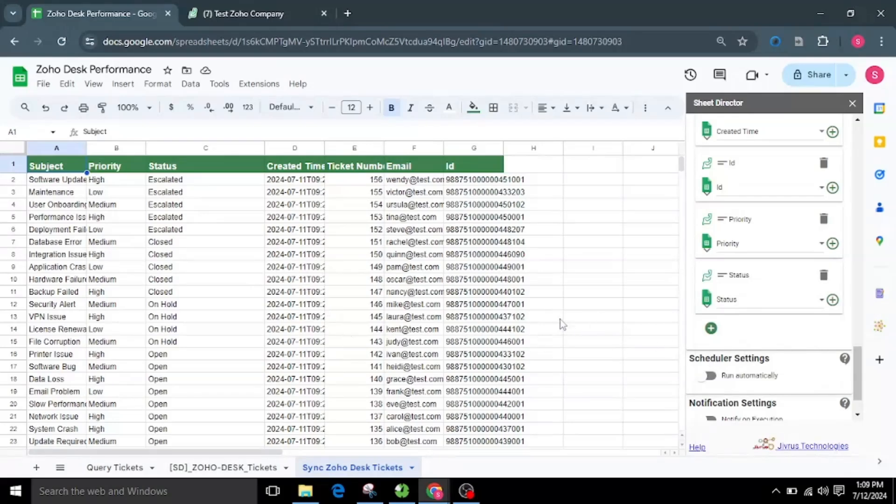
- Create new status and result columns in the sheet for the synchronization outcome
{"action": "scroll", "coordinate": [756, 360], "scroll_direction": "up", "scroll_amount": 10}
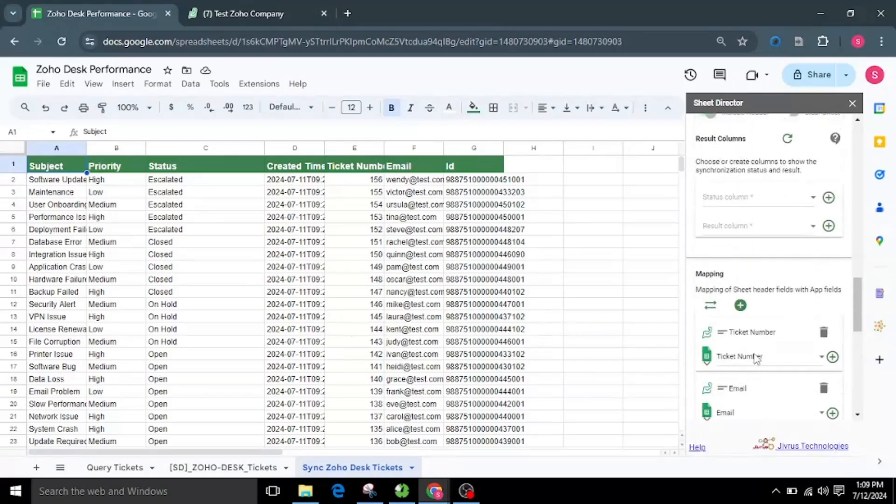
{"action": "scroll", "coordinate": [756, 359], "scroll_direction": "up", "scroll_amount": 5}
{"action": "scroll", "coordinate": [760, 345], "scroll_direction": "down", "scroll_amount": 3}
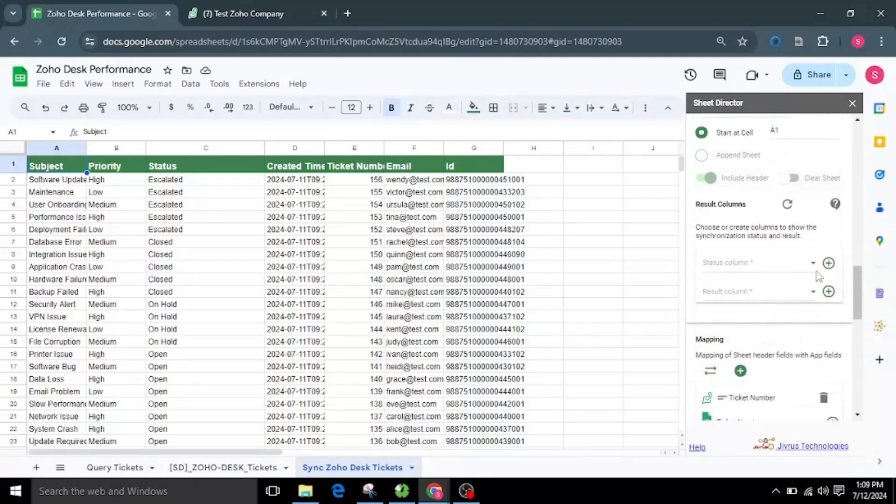
{"action": "left_click", "coordinate": [829, 263]}
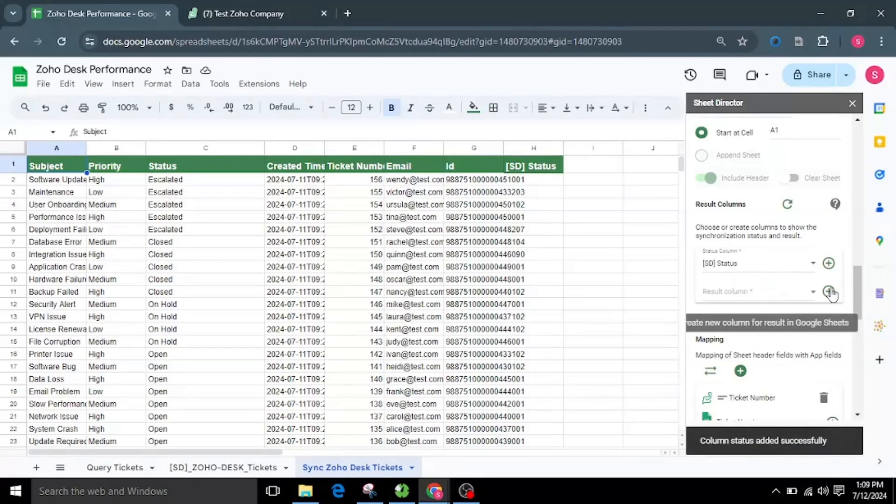
{"action": "left_click", "coordinate": [829, 292]}
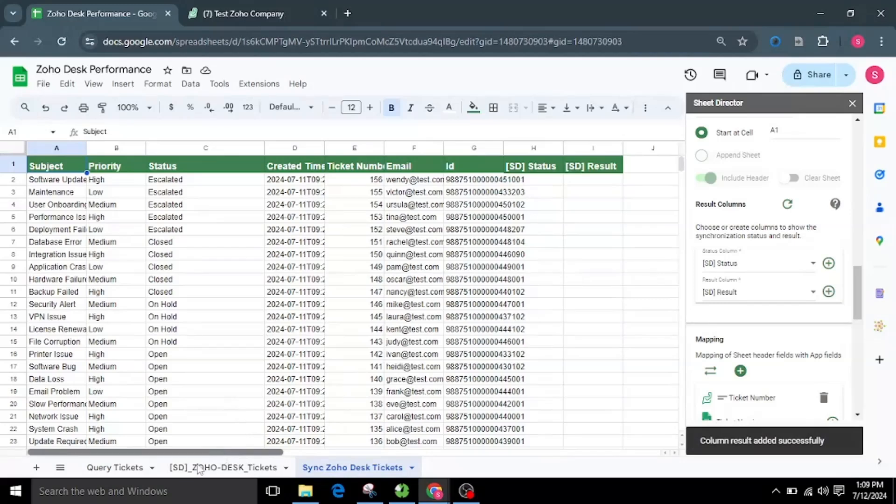
- Set the Software Update ticket's priority to Low and the status of the first three tickets to Open
{"action": "left_click", "coordinate": [117, 183]}
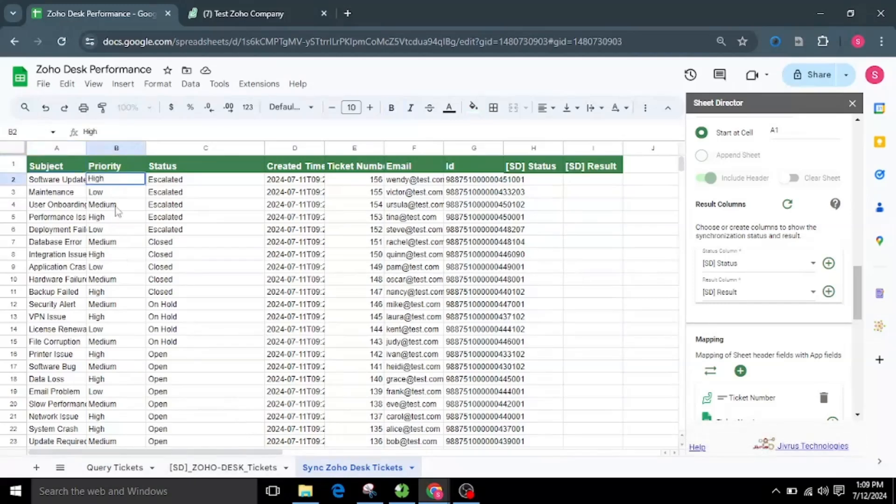
{"action": "type", "text": "Low"}
{"action": "left_click", "coordinate": [178, 182]}
{"action": "type", "text": "Open"}
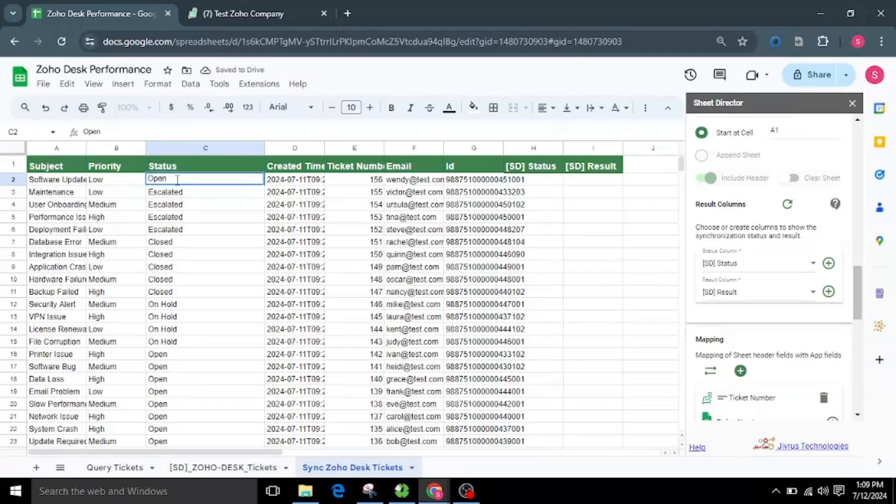
{"action": "left_click_drag", "start_coordinate": [265, 186], "coordinate": [264, 205]}
- Set the Maintenance ticket's priority to High and the User Onboarding ticket's priority to Low
{"action": "left_click", "coordinate": [121, 192]}
{"action": "type", "text": "High"}
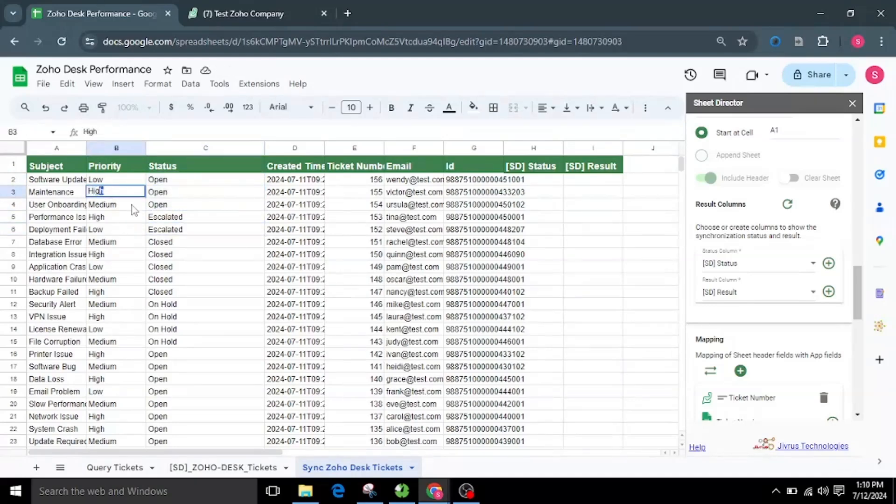
{"action": "key", "text": "Return"}
{"action": "double_click", "coordinate": [133, 205]}
{"action": "double_click", "coordinate": [134, 205]}
{"action": "type", "text": "Low"}
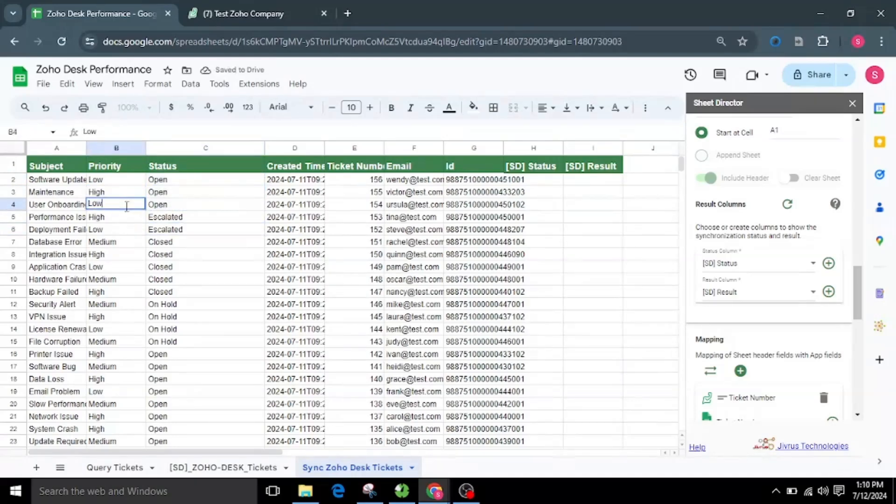
{"action": "left_click", "coordinate": [140, 243]}
- Resize the Subject column to fit its text
{"action": "left_click", "coordinate": [47, 145]}
{"action": "right_click", "coordinate": [47, 145]}
{"action": "left_click", "coordinate": [93, 280]}
{"action": "left_click", "coordinate": [359, 288]}
{"action": "double_click", "coordinate": [466, 327]}
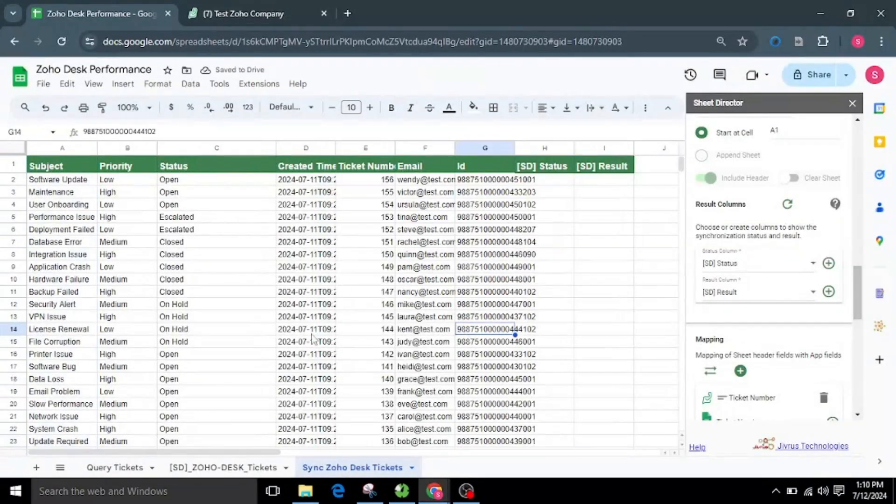
- Switch to Zoho Desk and check the Software Update ticket's current status and priority in its ticket properties
{"action": "left_click", "coordinate": [224, 13]}
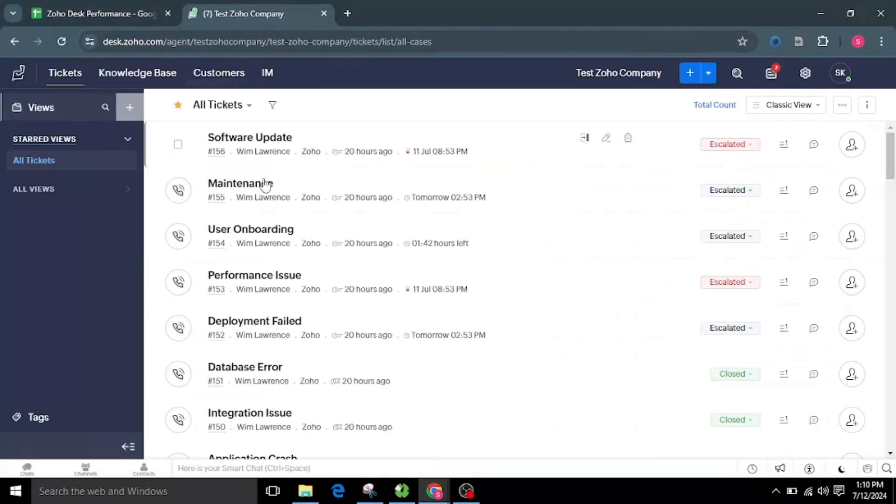
{"action": "left_click", "coordinate": [247, 139]}
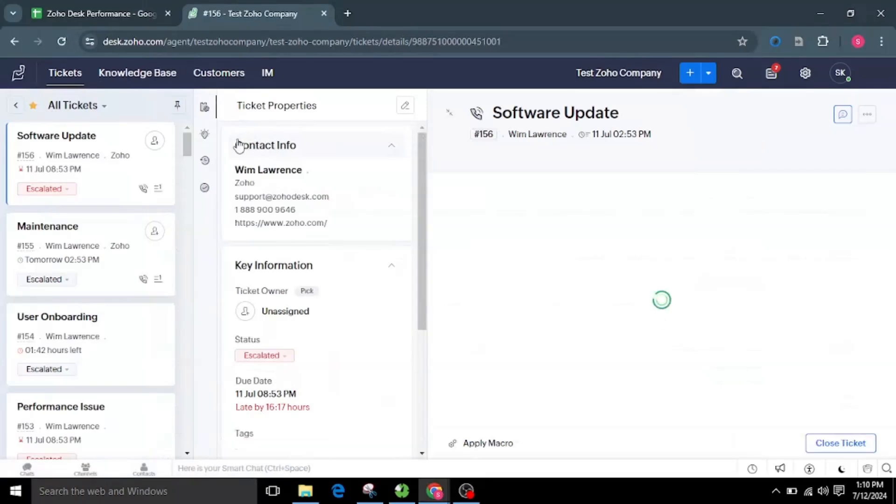
{"action": "scroll", "coordinate": [363, 381], "scroll_direction": "down", "scroll_amount": 3}
{"action": "scroll", "coordinate": [364, 380], "scroll_direction": "down", "scroll_amount": 5}
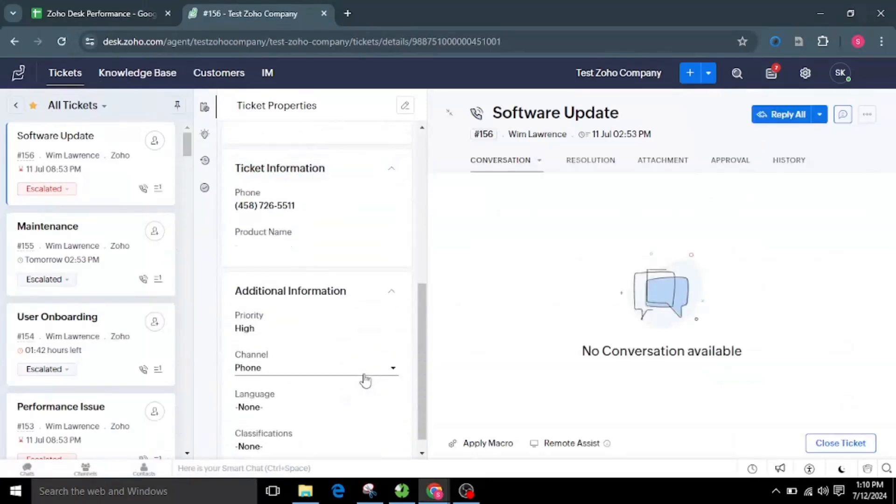
{"action": "scroll", "coordinate": [268, 318], "scroll_direction": "up", "scroll_amount": 4}
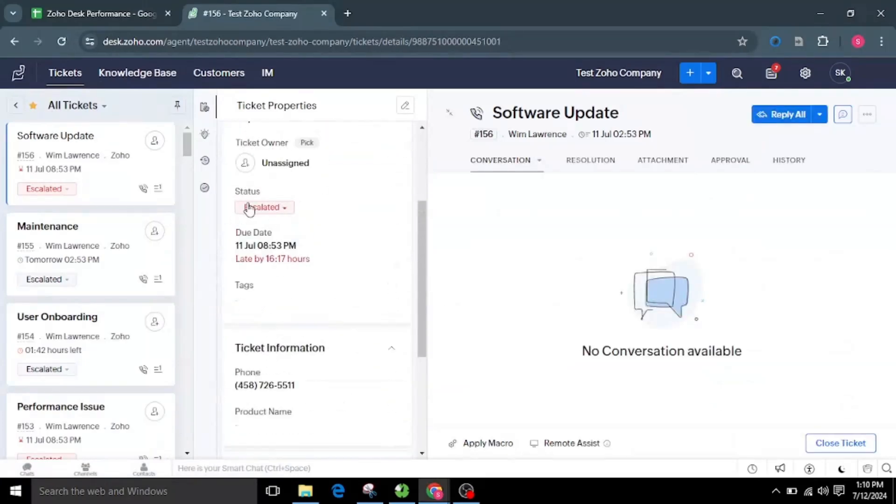
- Return to the Zoho Desk Performance spreadsheet and execute the configured ticket synchronization in Sheet Director
{"action": "left_click", "coordinate": [82, 3]}
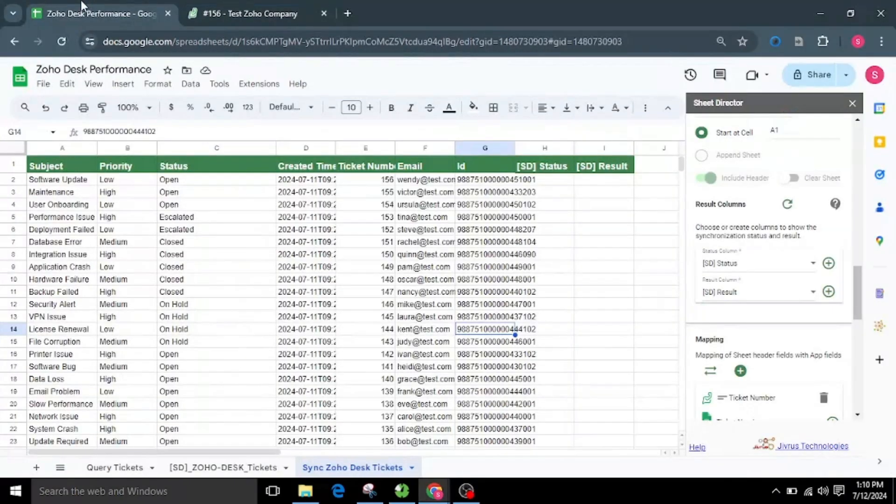
{"action": "scroll", "coordinate": [770, 348], "scroll_direction": "down", "scroll_amount": 10}
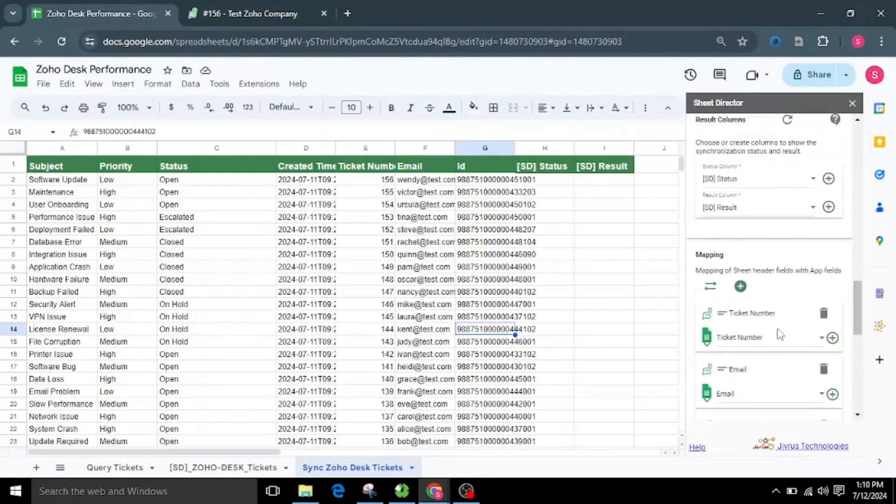
{"action": "left_click", "coordinate": [724, 410]}
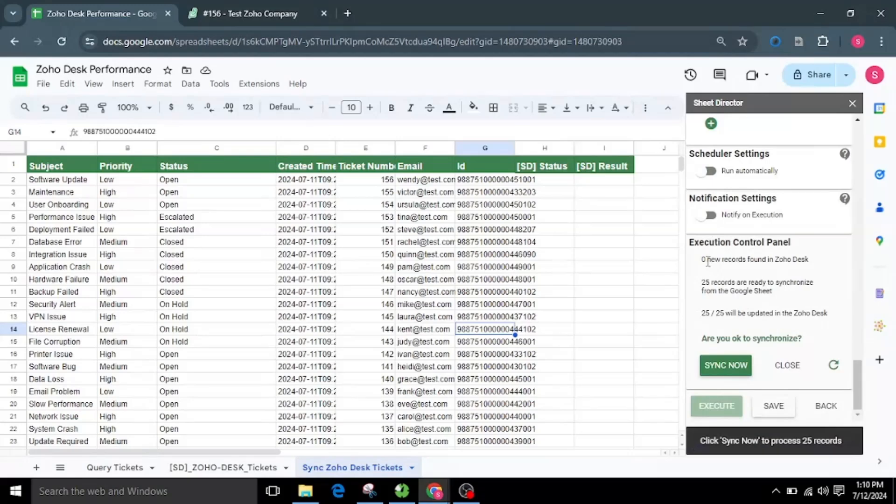
- Review the synchronization summary in the Execution Control Panel and start syncing the records now
{"action": "left_click_drag", "start_coordinate": [704, 260], "coordinate": [821, 265]}
{"action": "left_click", "coordinate": [817, 269]}
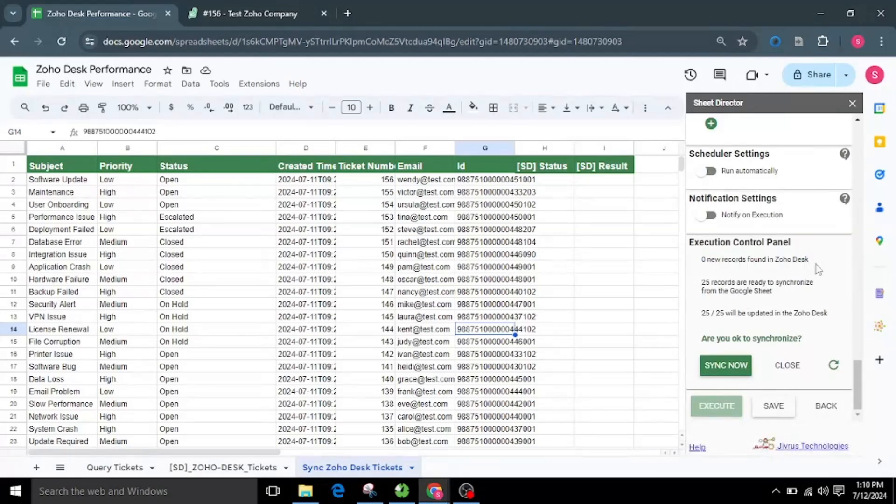
{"action": "left_click_drag", "start_coordinate": [714, 283], "coordinate": [798, 296]}
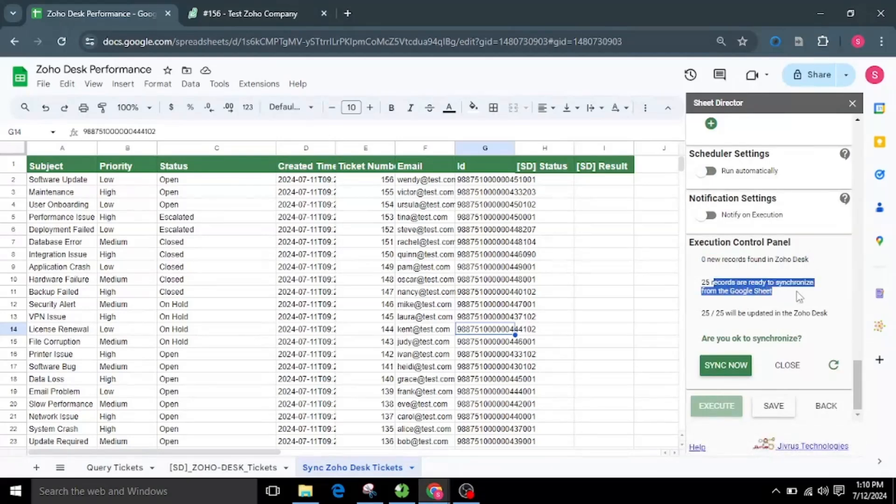
{"action": "left_click", "coordinate": [807, 297]}
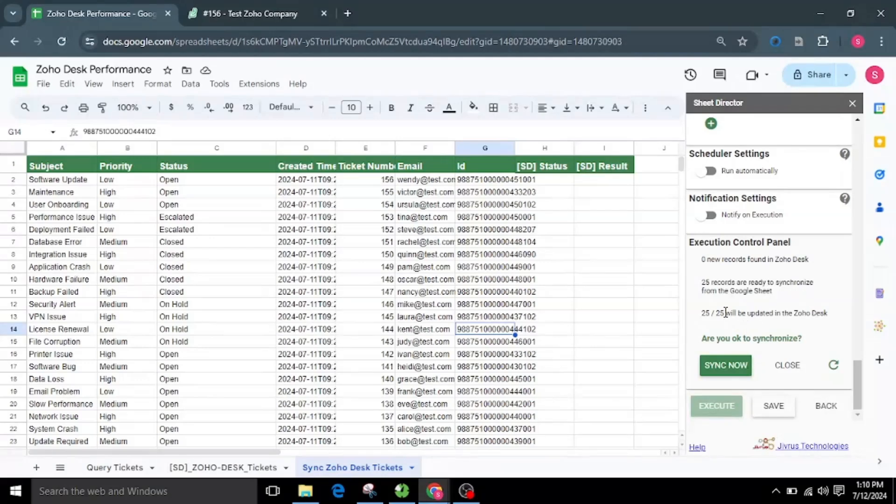
{"action": "left_click_drag", "start_coordinate": [725, 313], "coordinate": [839, 327]}
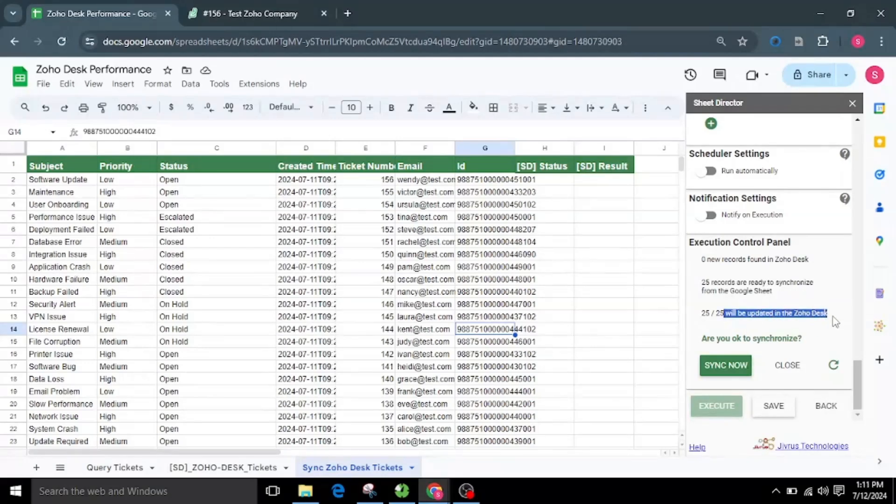
{"action": "left_click", "coordinate": [835, 321]}
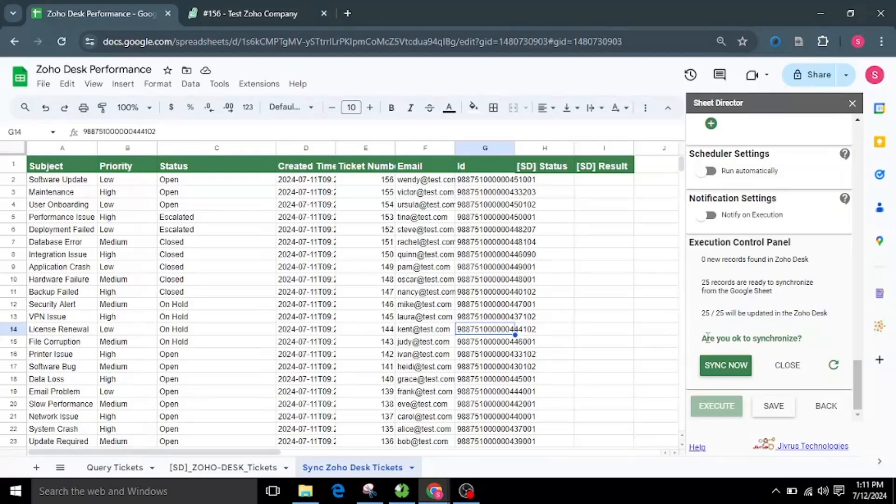
{"action": "left_click_drag", "start_coordinate": [703, 337], "coordinate": [822, 351]}
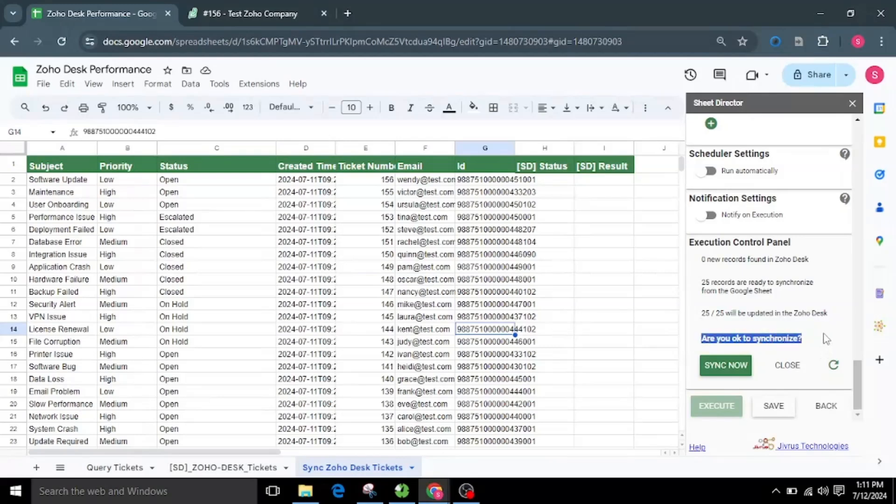
{"action": "left_click", "coordinate": [826, 338]}
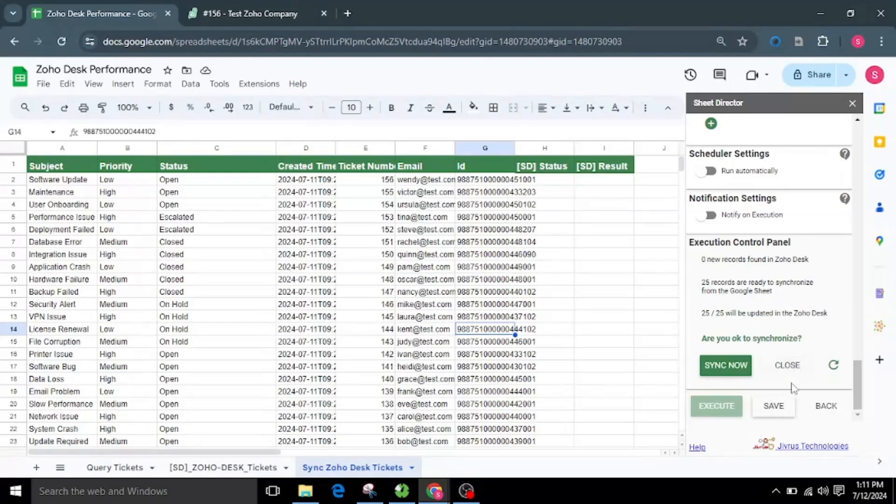
{"action": "left_click", "coordinate": [725, 362]}
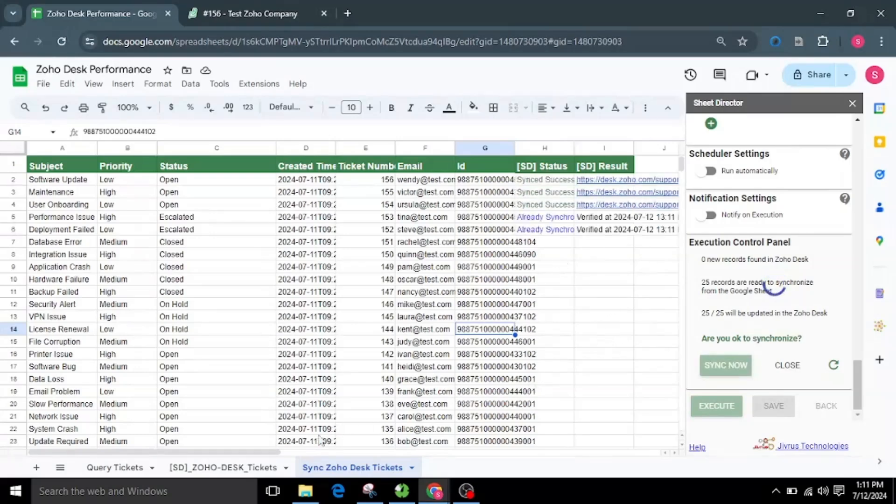
- Examine the synchronization status entries and results of the processed tickets, including their full [SD] Status text
{"action": "left_click_drag", "start_coordinate": [250, 452], "coordinate": [279, 454]}
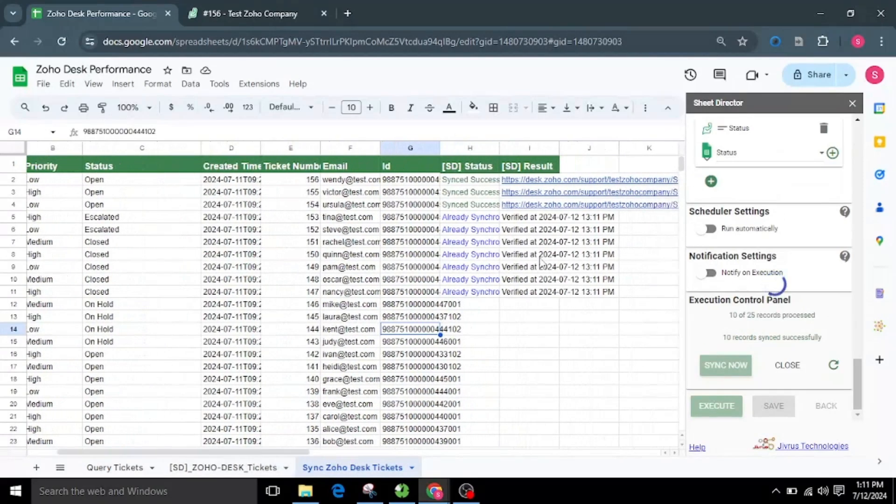
{"action": "left_click", "coordinate": [467, 191]}
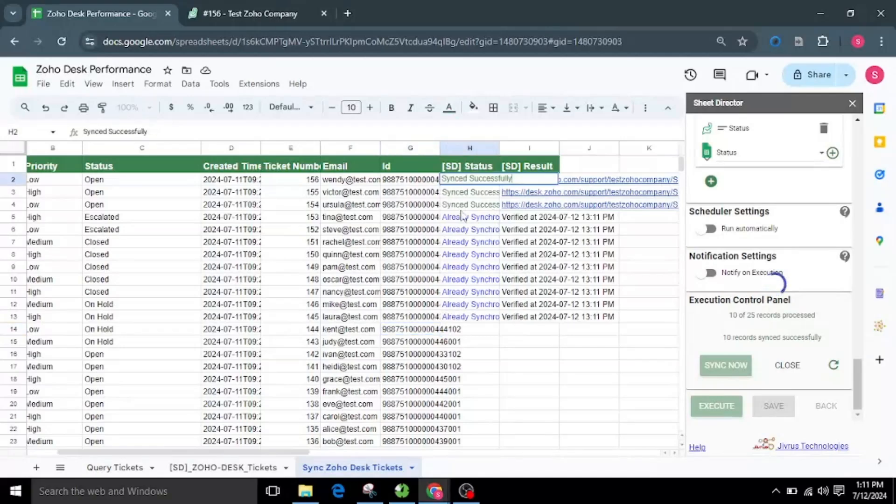
{"action": "double_click", "coordinate": [476, 218]}
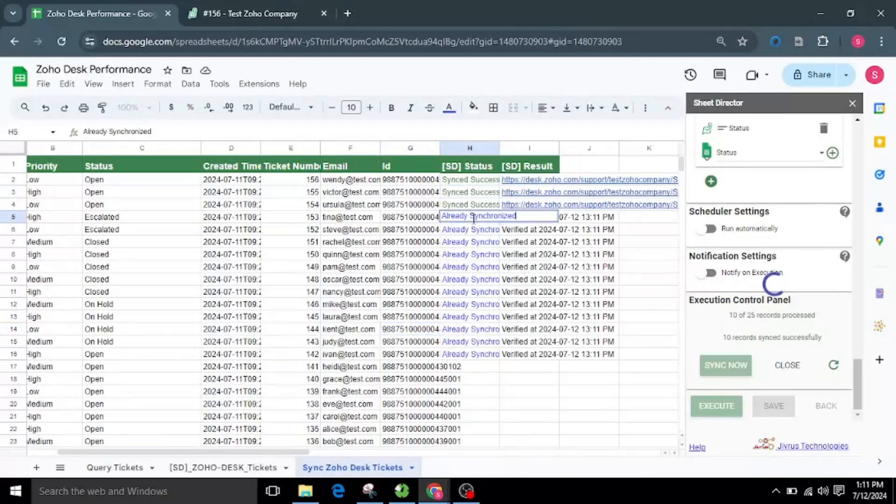
{"action": "left_click", "coordinate": [466, 232]}
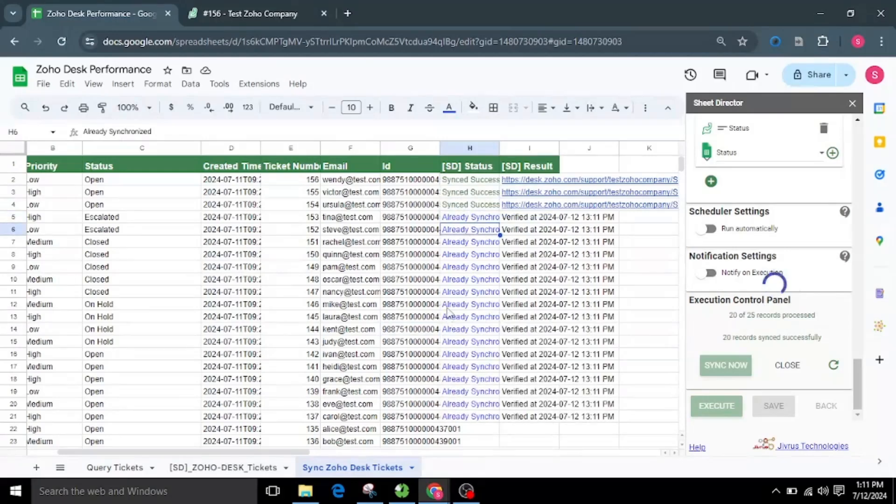
- Check the Software Update ticket's status and priority in Zoho Desk, and review the sync results of all rows in the spreadsheet
{"action": "left_click", "coordinate": [243, 13]}
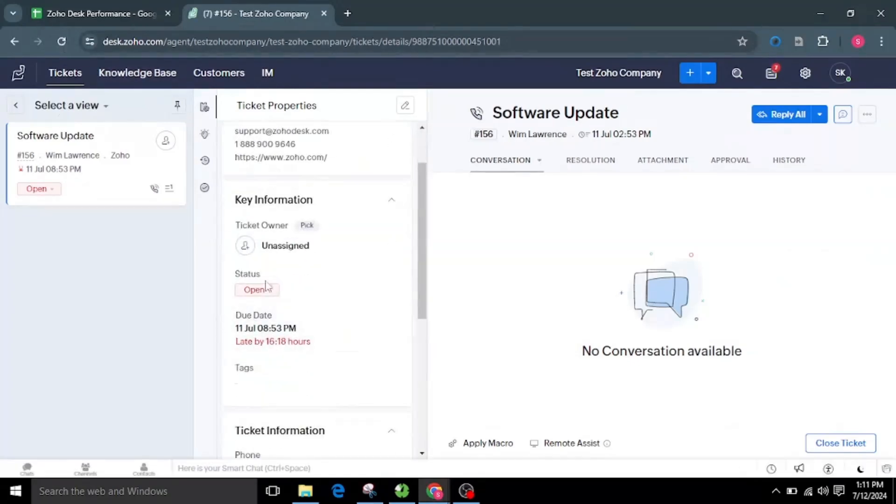
{"action": "scroll", "coordinate": [266, 289], "scroll_direction": "down", "scroll_amount": 6}
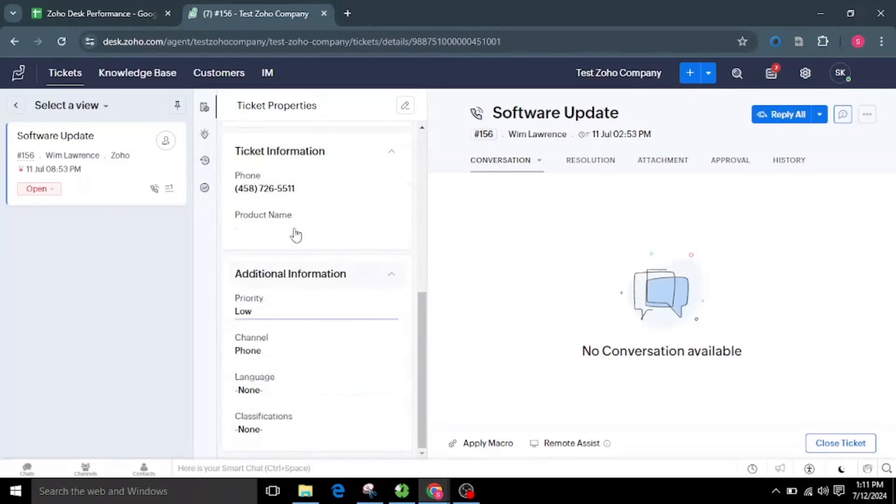
{"action": "left_click", "coordinate": [102, 9]}
{"action": "scroll", "coordinate": [443, 304], "scroll_direction": "down", "scroll_amount": 4}
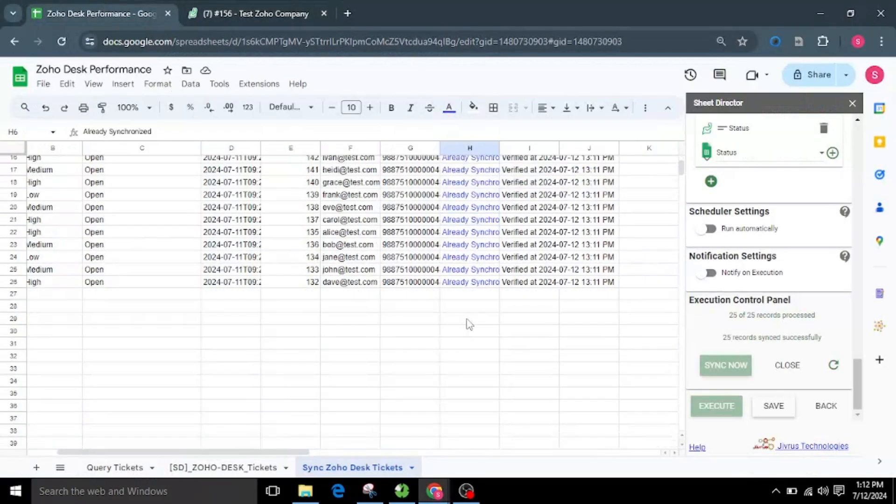
{"action": "scroll", "coordinate": [466, 323], "scroll_direction": "up", "scroll_amount": 4}
{"action": "mouse_move", "coordinate": [300, 452]}
{"action": "left_mouse_down"}
{"action": "mouse_move", "coordinate": [245, 457]}
{"action": "mouse_move", "coordinate": [318, 457]}
{"action": "mouse_move", "coordinate": [285, 457]}
{"action": "left_mouse_up"}
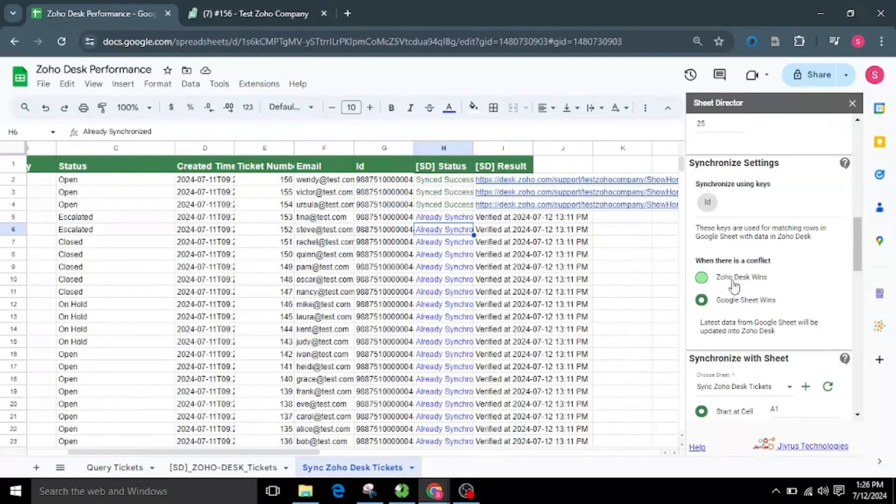
- Set the synchronization conflict rule to Zoho Desk Wins and read its description
{"action": "left_click", "coordinate": [733, 281]}
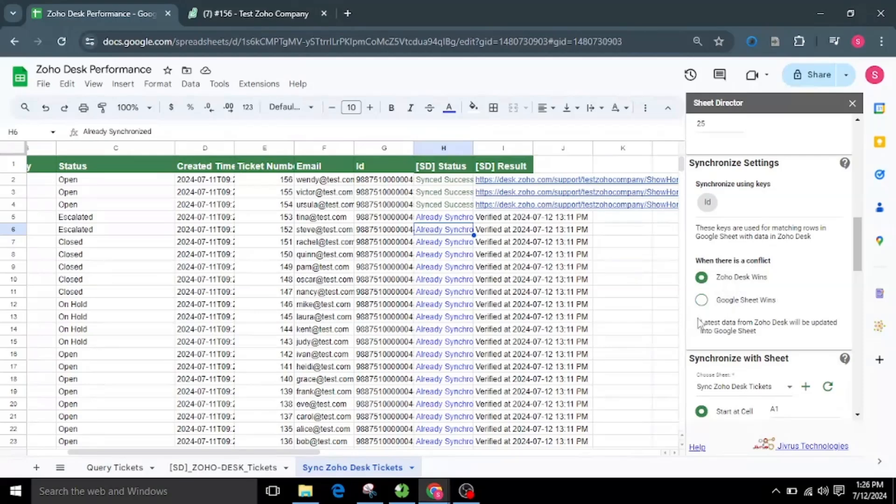
{"action": "left_click_drag", "start_coordinate": [702, 322], "coordinate": [792, 346]}
{"action": "left_click", "coordinate": [789, 342]}
{"action": "scroll", "coordinate": [749, 330], "scroll_direction": "down", "scroll_amount": 3}
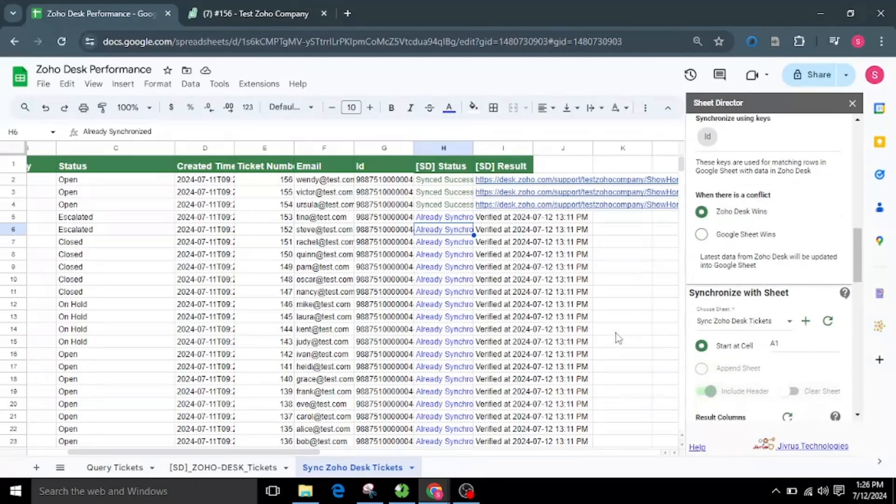
- Clear the [SD] Status and [SD] Result entries in H2:I27, keeping the headers
{"action": "left_click_drag", "start_coordinate": [458, 182], "coordinate": [521, 457]}
{"action": "key", "text": "Delete"}
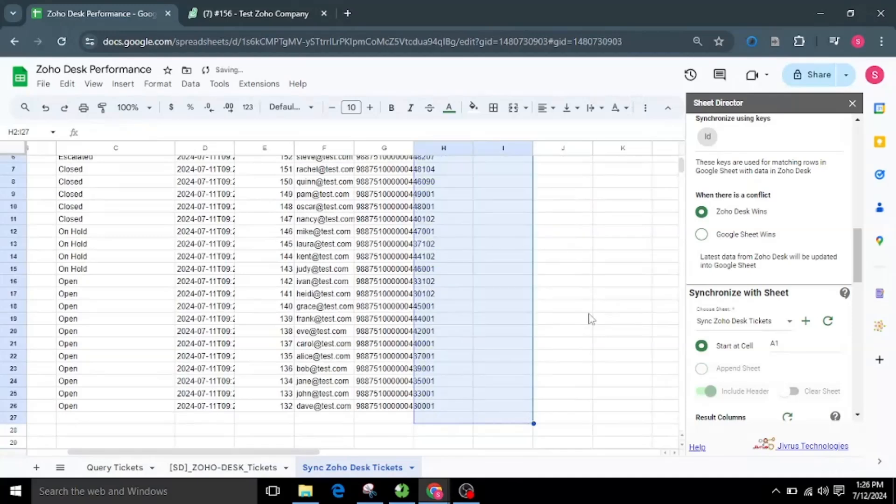
{"action": "left_click", "coordinate": [589, 313]}
{"action": "scroll", "coordinate": [590, 319], "scroll_direction": "up", "scroll_amount": 2}
{"action": "left_click", "coordinate": [553, 320]}
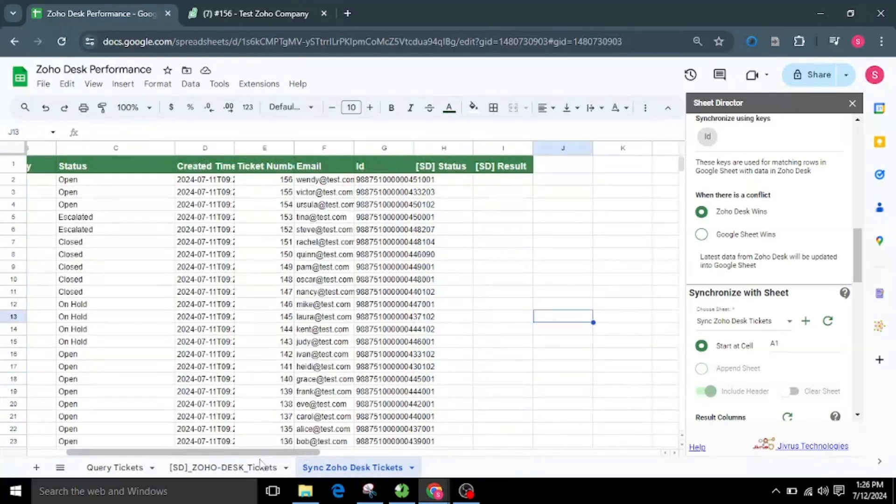
- Set the Software Update ticket's priority to High in the Sync Zoho Desk Tickets sheet
{"action": "left_click_drag", "start_coordinate": [259, 460], "coordinate": [189, 466]}
{"action": "left_click", "coordinate": [126, 182]}
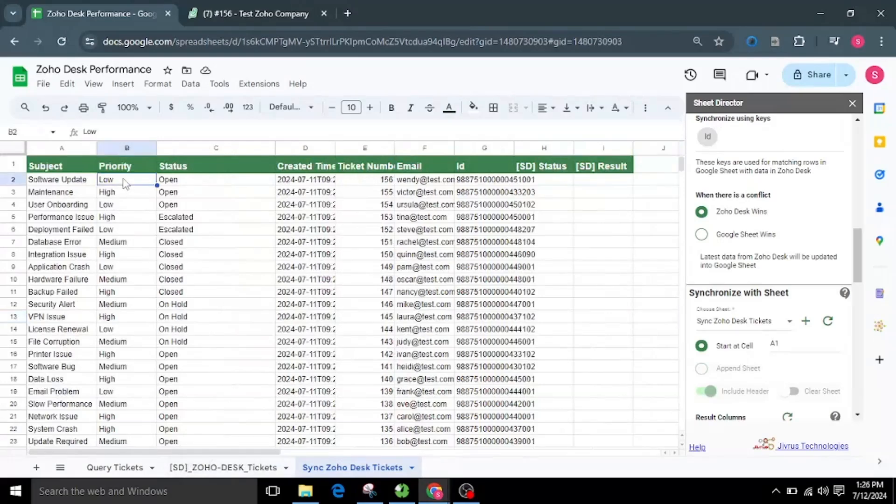
{"action": "double_click", "coordinate": [124, 180]}
{"action": "key", "text": "BackSpace"}
{"action": "key", "text": "BackSpace"}
{"action": "key", "text": "BackSpace"}
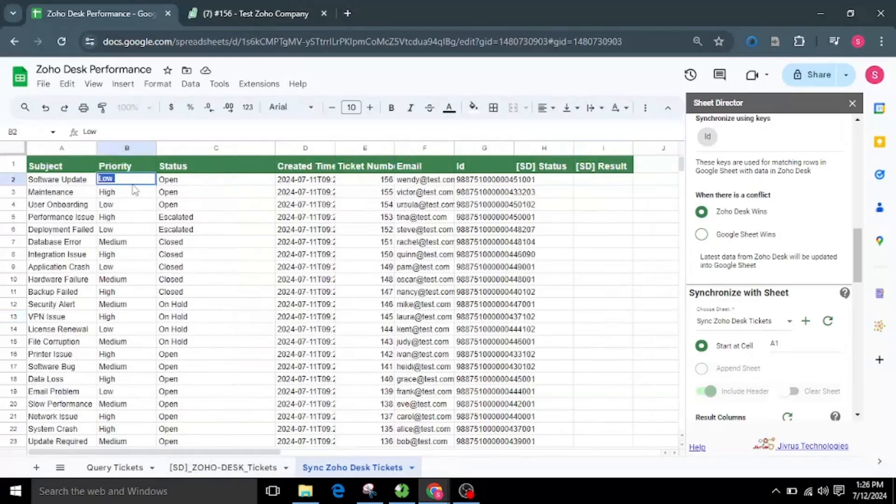
{"action": "type", "text": "High"}
- Set the Software Update ticket's status to On Hold in the sheet
{"action": "double_click", "coordinate": [178, 182]}
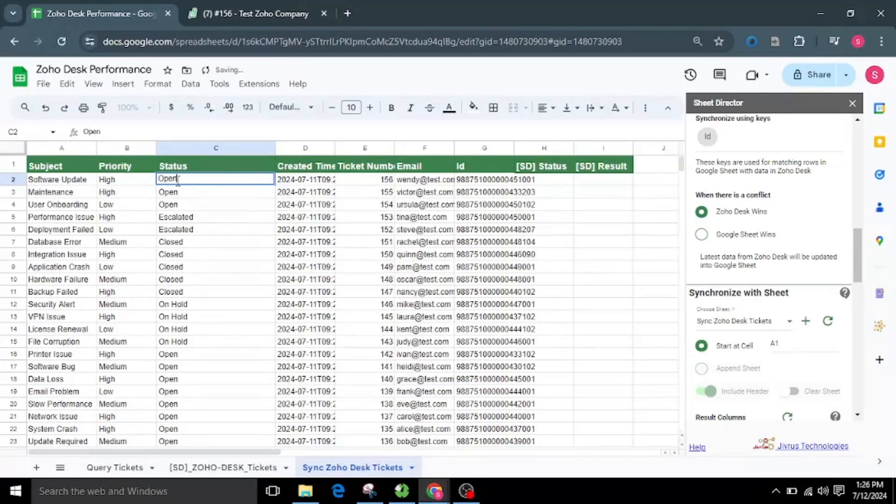
{"action": "double_click", "coordinate": [178, 180]}
{"action": "type", "text": "On Hold"}
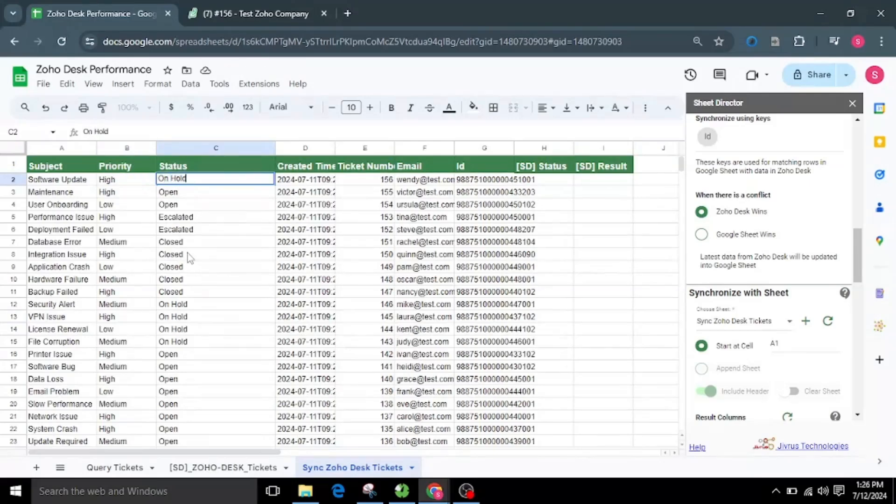
{"action": "left_click", "coordinate": [189, 258]}
{"action": "left_click", "coordinate": [216, 182]}
- Execute the Zoho Desk synchronization for the Sync Zoho Desk Tickets sheet and approve processing its records
{"action": "left_click_drag", "start_coordinate": [259, 452], "coordinate": [314, 461]}
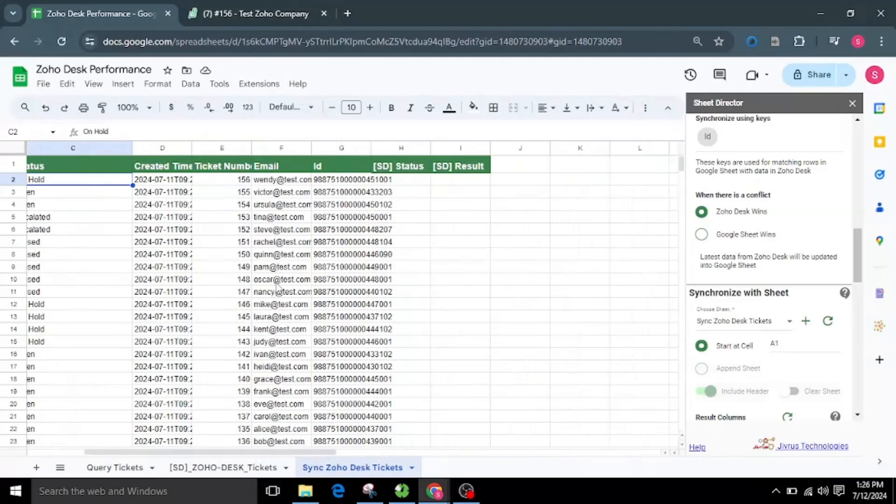
{"action": "left_click_drag", "start_coordinate": [323, 462], "coordinate": [288, 463]}
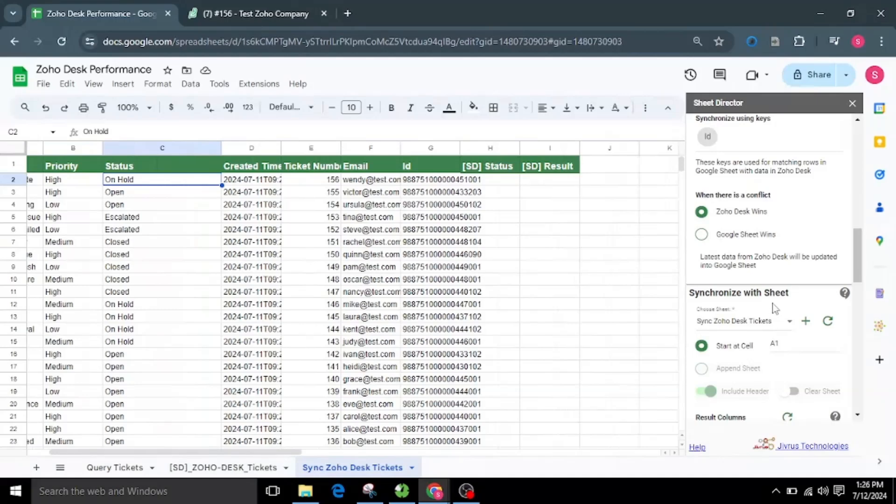
{"action": "scroll", "coordinate": [773, 309], "scroll_direction": "down", "scroll_amount": 3}
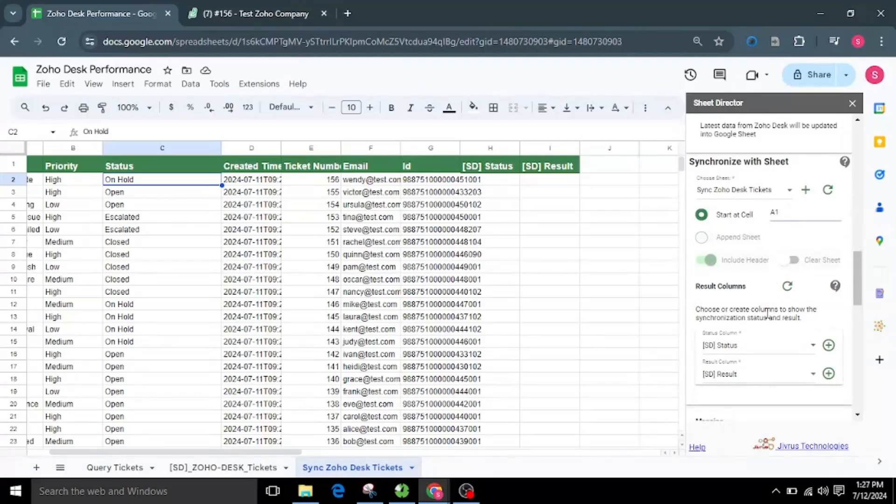
{"action": "scroll", "coordinate": [768, 314], "scroll_direction": "down", "scroll_amount": 10}
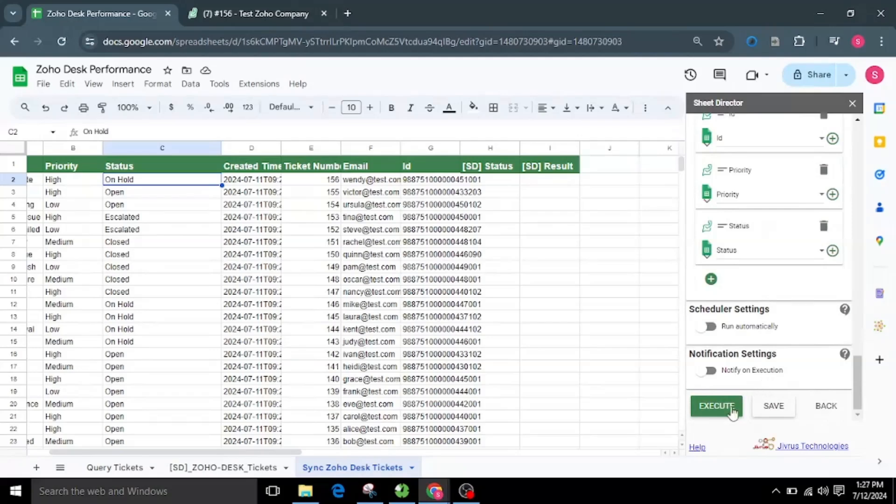
{"action": "left_click", "coordinate": [733, 412]}
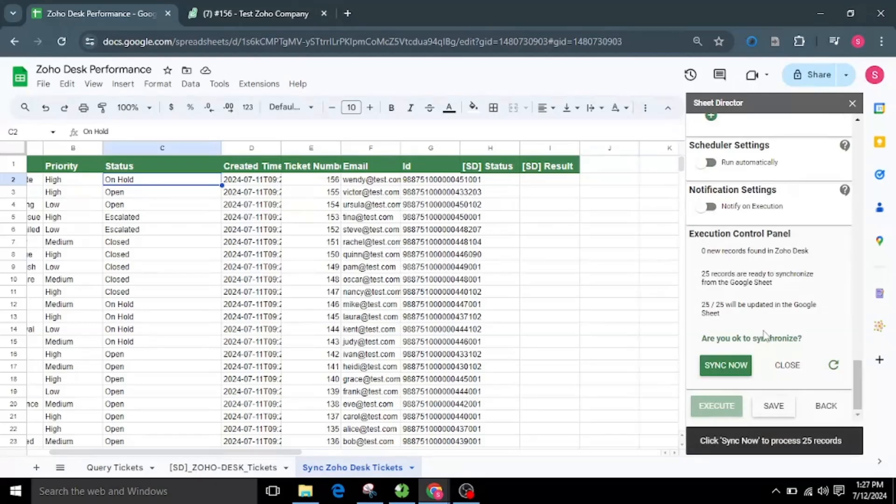
{"action": "left_click", "coordinate": [728, 371]}
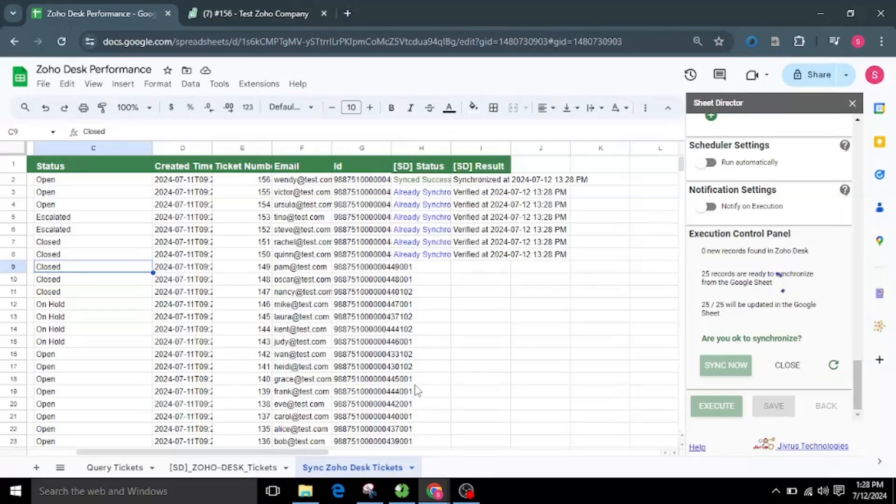
- Examine the Software Update ticket's priority and status and the [SD] Status and [SD] Result columns, closing the execution summary
{"action": "left_click_drag", "start_coordinate": [325, 452], "coordinate": [276, 457]}
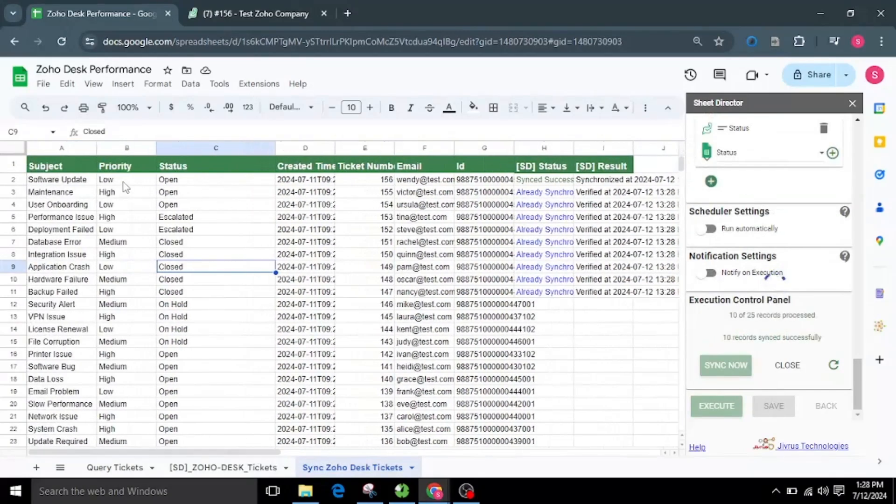
{"action": "left_click", "coordinate": [190, 181]}
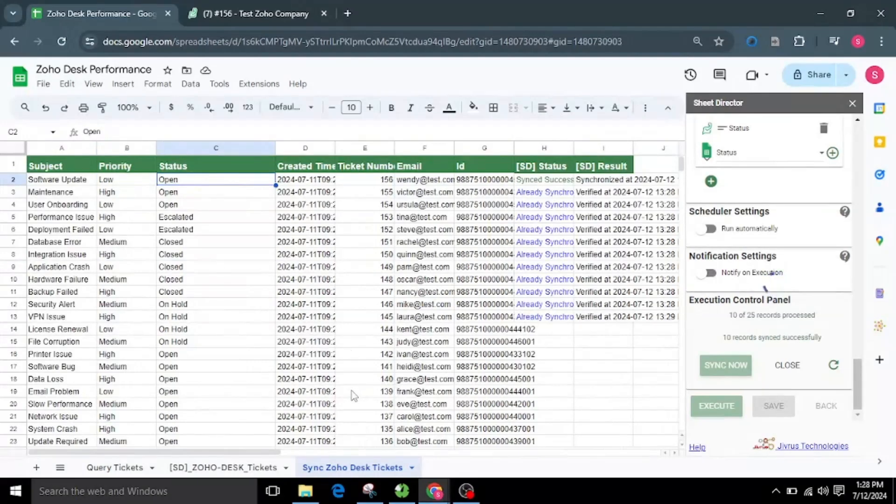
{"action": "left_click_drag", "start_coordinate": [259, 453], "coordinate": [296, 455]}
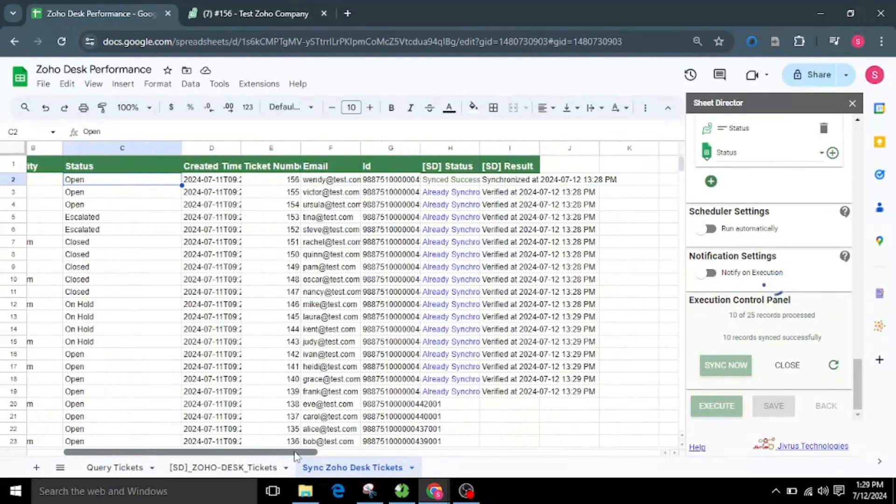
{"action": "scroll", "coordinate": [455, 396], "scroll_direction": "down", "scroll_amount": 2}
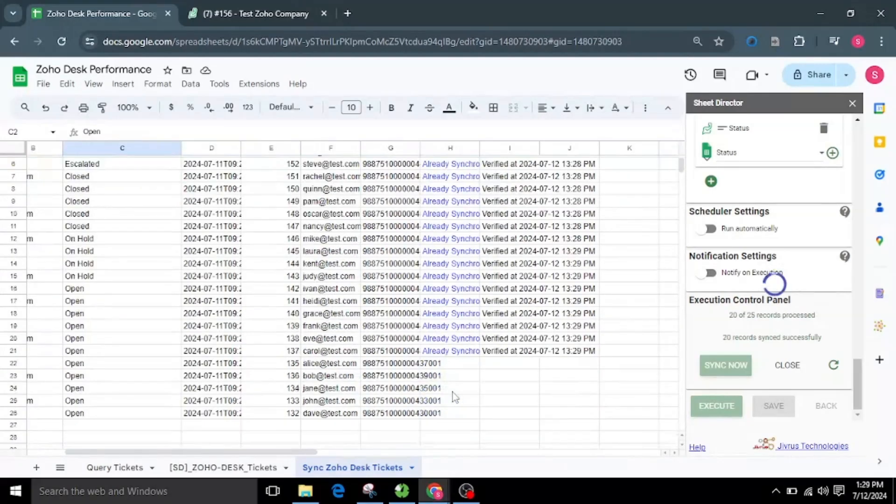
{"action": "scroll", "coordinate": [456, 396], "scroll_direction": "down", "scroll_amount": 2}
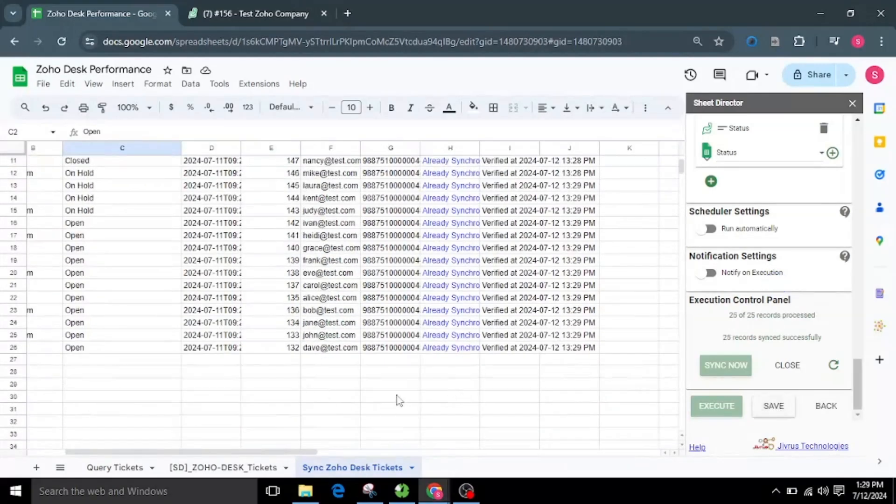
{"action": "left_click_drag", "start_coordinate": [285, 452], "coordinate": [322, 459]}
{"action": "scroll", "coordinate": [371, 422], "scroll_direction": "up", "scroll_amount": 3}
{"action": "left_click", "coordinate": [788, 365]}
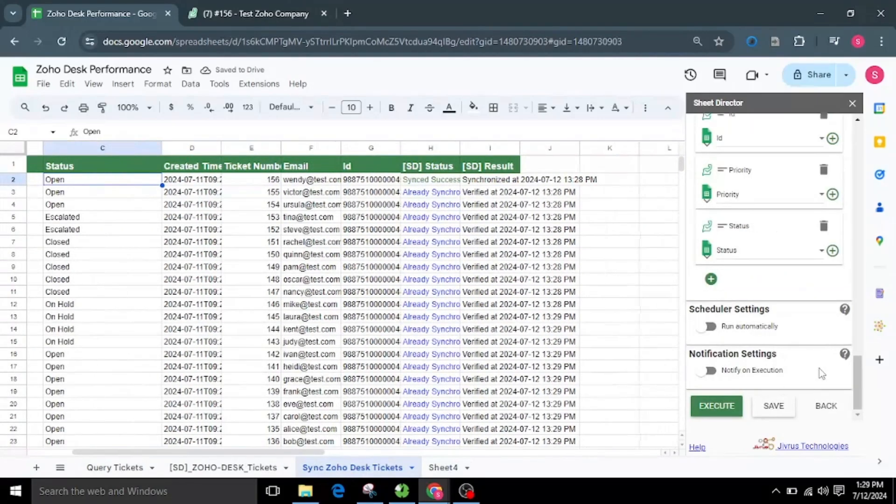
- Set the synchronization start cell to B5, refresh the list of sheets and choose Sheet4 as the target
{"action": "scroll", "coordinate": [822, 374], "scroll_direction": "up", "scroll_amount": 10}
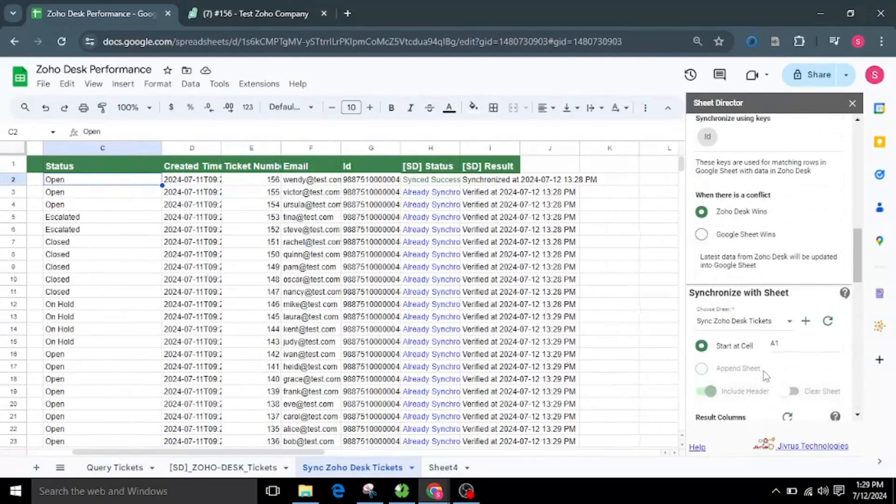
{"action": "left_click", "coordinate": [794, 346]}
{"action": "left_click_drag", "start_coordinate": [787, 344], "coordinate": [755, 352]}
{"action": "left_click", "coordinate": [827, 321]}
{"action": "left_click", "coordinate": [744, 321]}
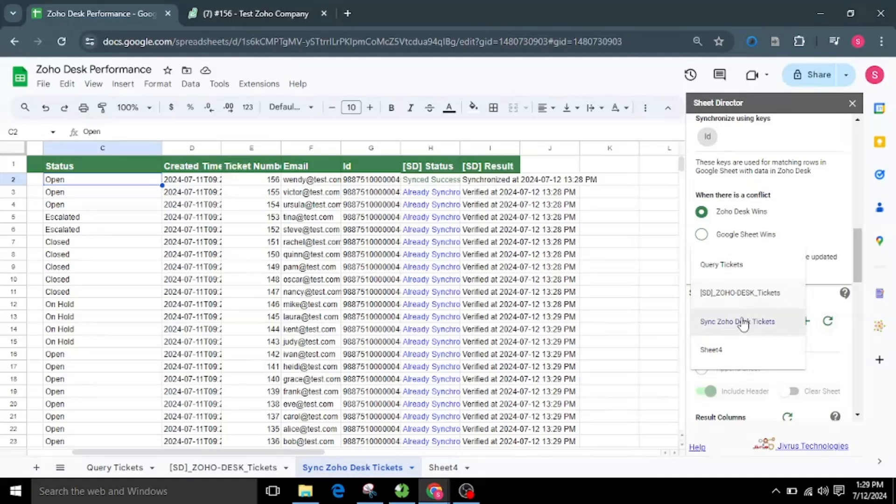
{"action": "left_click", "coordinate": [738, 355]}
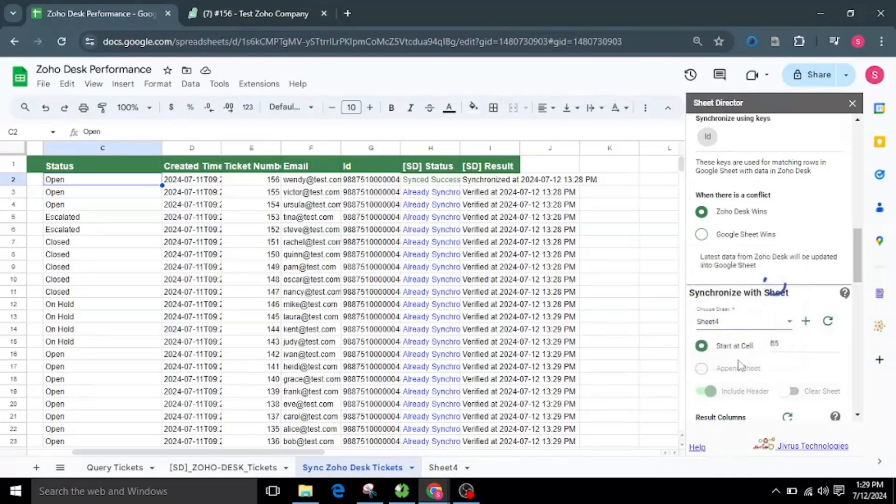
- Execute the synchronization for the empty Sheet4 and fetch the Zoho Desk ticket records into it
{"action": "left_click", "coordinate": [829, 434]}
{"action": "scroll", "coordinate": [808, 362], "scroll_direction": "down", "scroll_amount": 10}
{"action": "scroll", "coordinate": [807, 362], "scroll_direction": "down", "scroll_amount": 5}
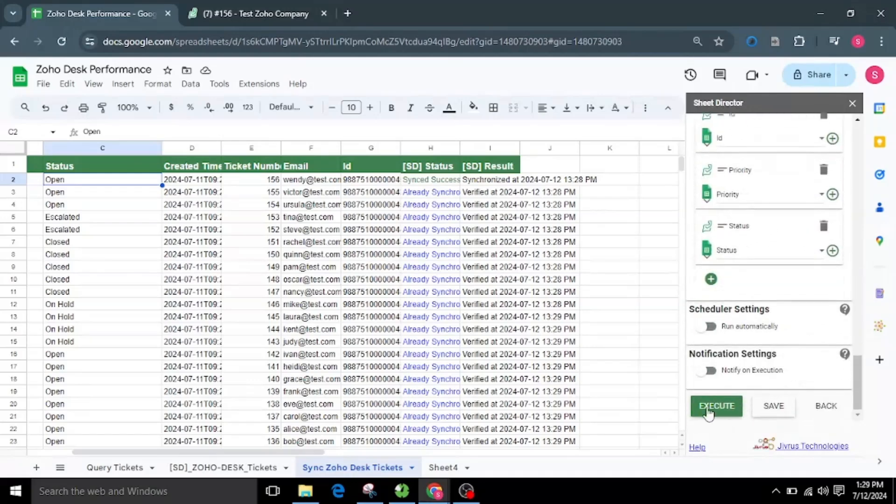
{"action": "left_click", "coordinate": [709, 409]}
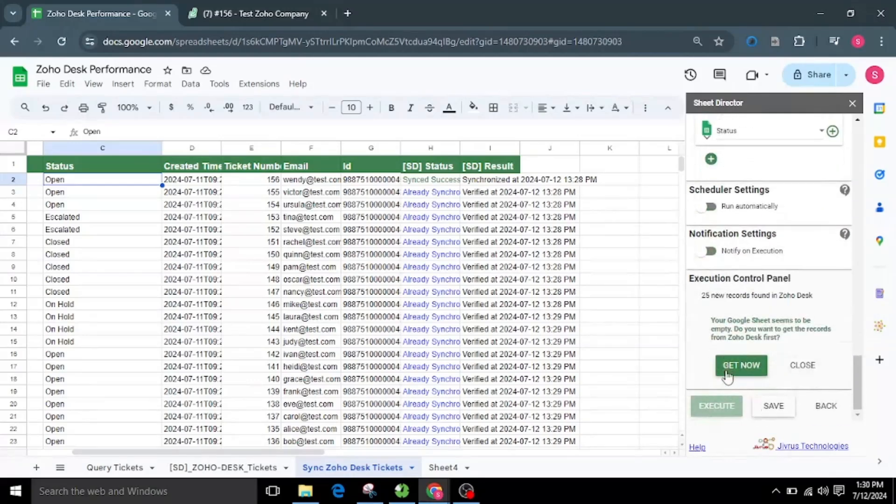
{"action": "left_click", "coordinate": [742, 371]}
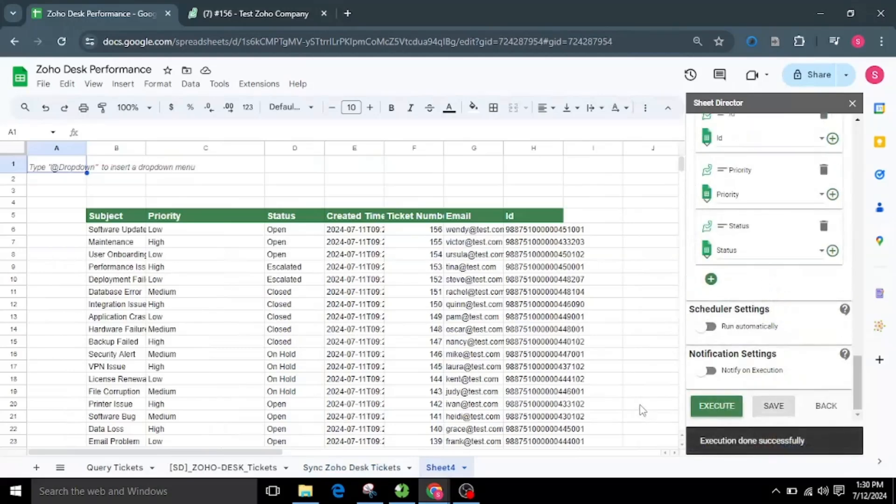
- Add the [SD] Status and [SD] Result columns to Sheet4 and synchronize its tickets with Zoho Desk
{"action": "scroll", "coordinate": [810, 344], "scroll_direction": "up", "scroll_amount": 8}
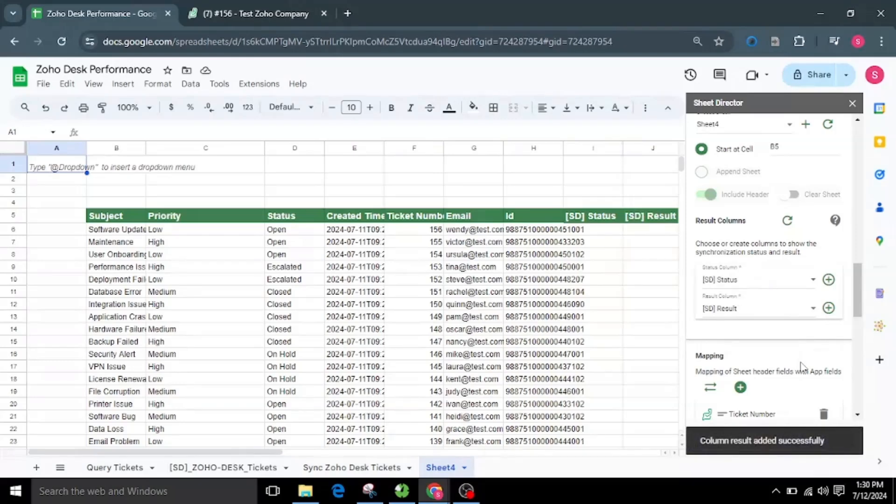
{"action": "scroll", "coordinate": [801, 367], "scroll_direction": "down", "scroll_amount": 10}
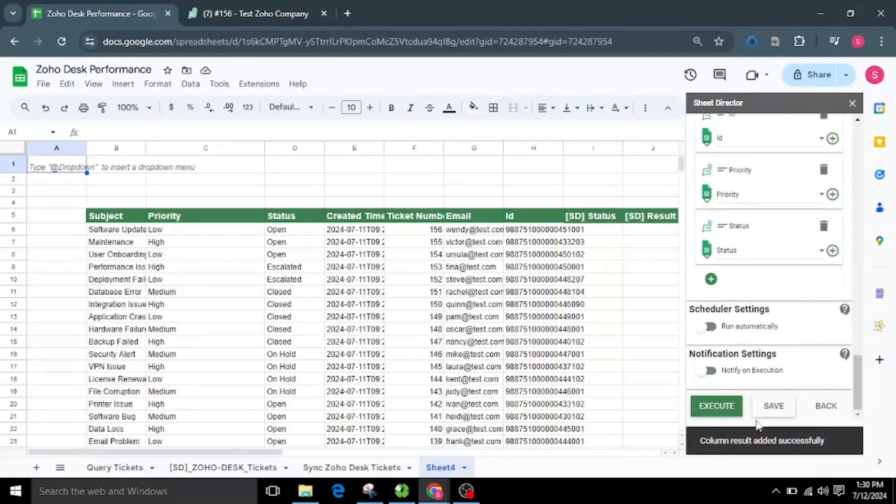
{"action": "left_click", "coordinate": [731, 413]}
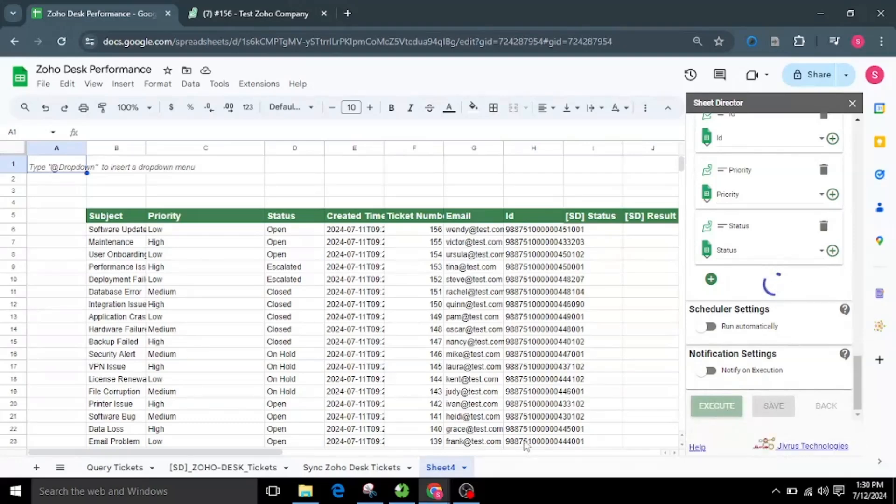
{"action": "left_click_drag", "start_coordinate": [246, 452], "coordinate": [278, 460]}
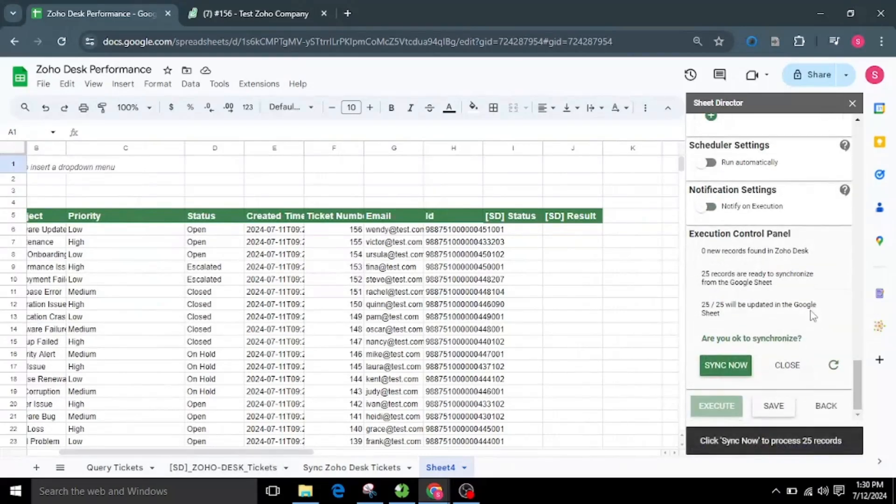
{"action": "left_click", "coordinate": [733, 361]}
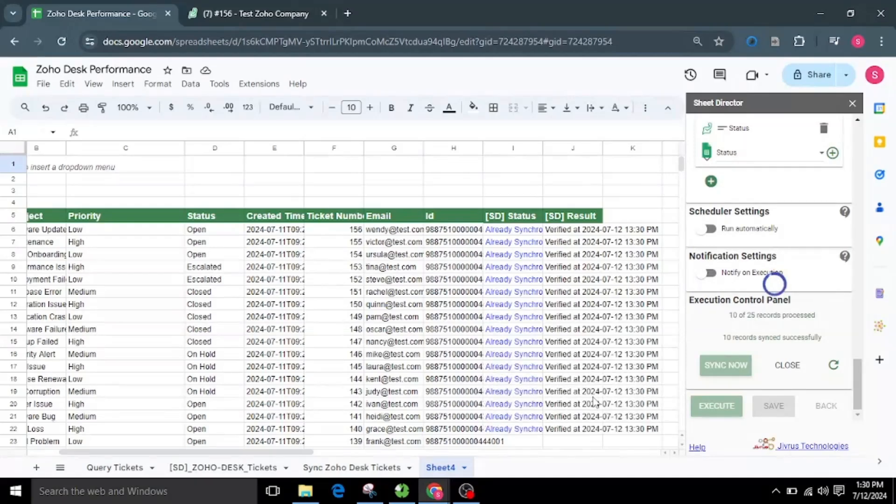
- Review the [SD] Status and [SD] Result entries of all ticket rows in Sheet4
{"action": "scroll", "coordinate": [535, 337], "scroll_direction": "down", "scroll_amount": 3}
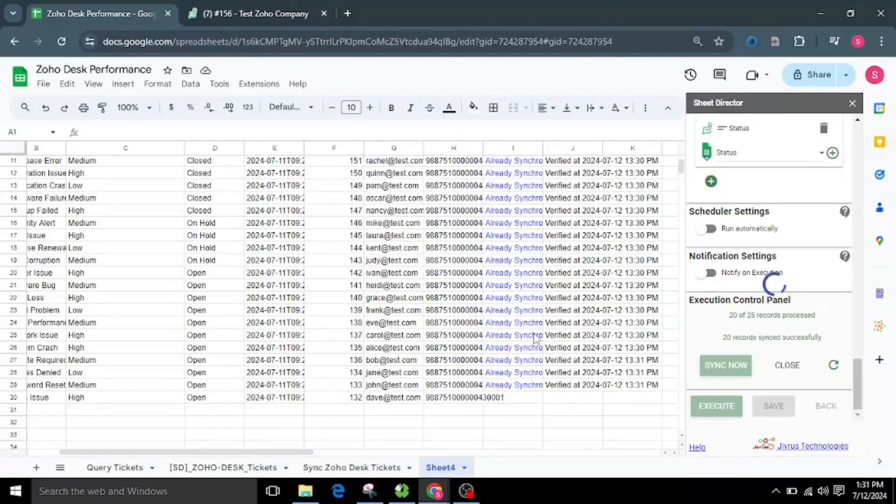
{"action": "scroll", "coordinate": [547, 377], "scroll_direction": "up", "scroll_amount": 3}
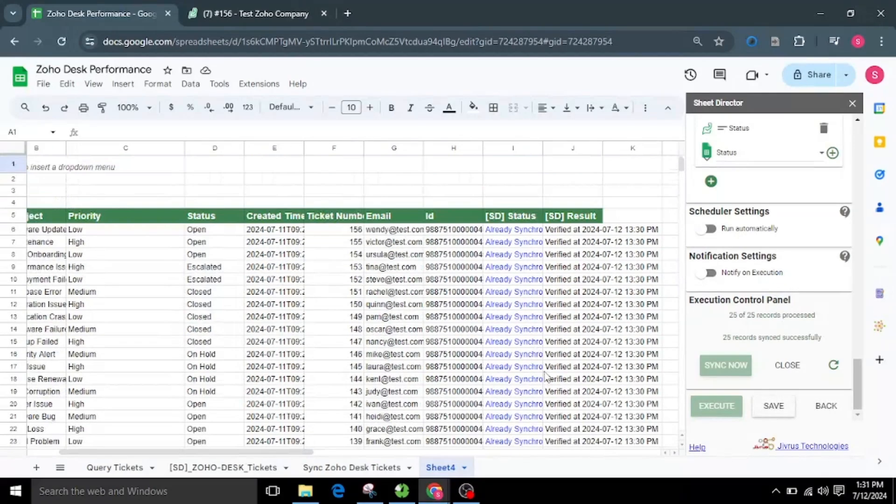
{"action": "scroll", "coordinate": [295, 469], "scroll_direction": "left", "scroll_amount": 2}
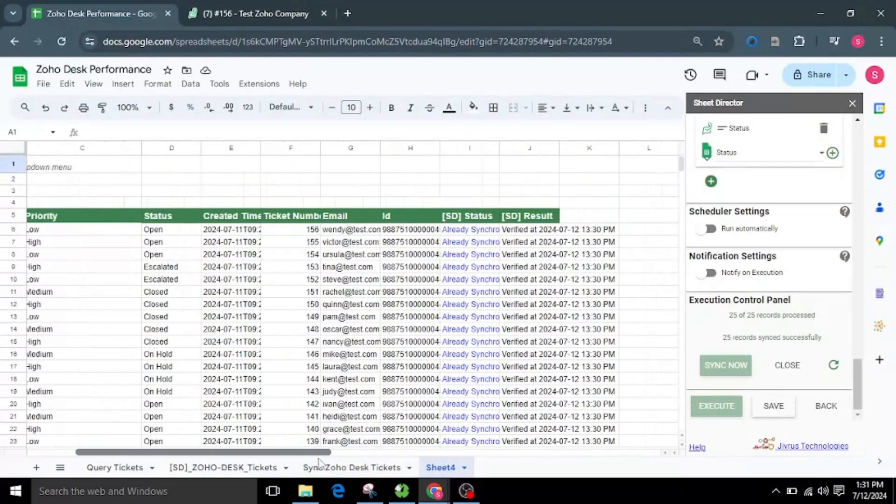
{"action": "scroll", "coordinate": [314, 414], "scroll_direction": "down", "scroll_amount": 5}
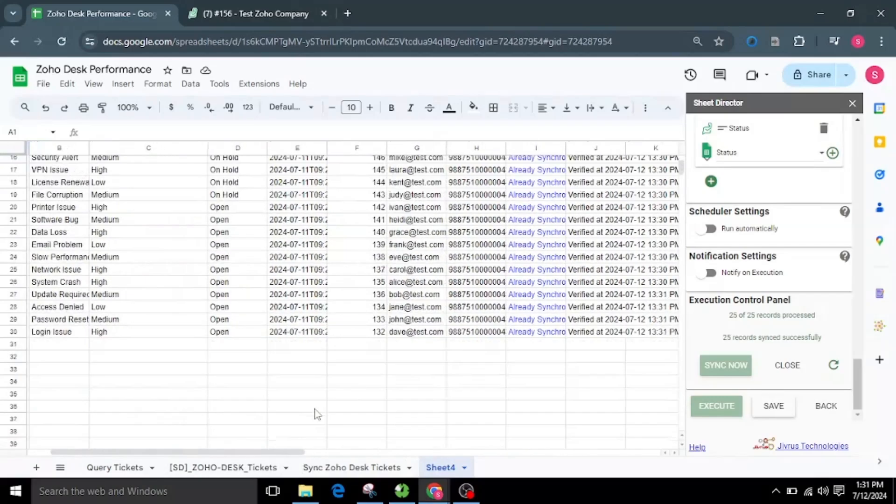
{"action": "scroll", "coordinate": [316, 414], "scroll_direction": "up", "scroll_amount": 5}
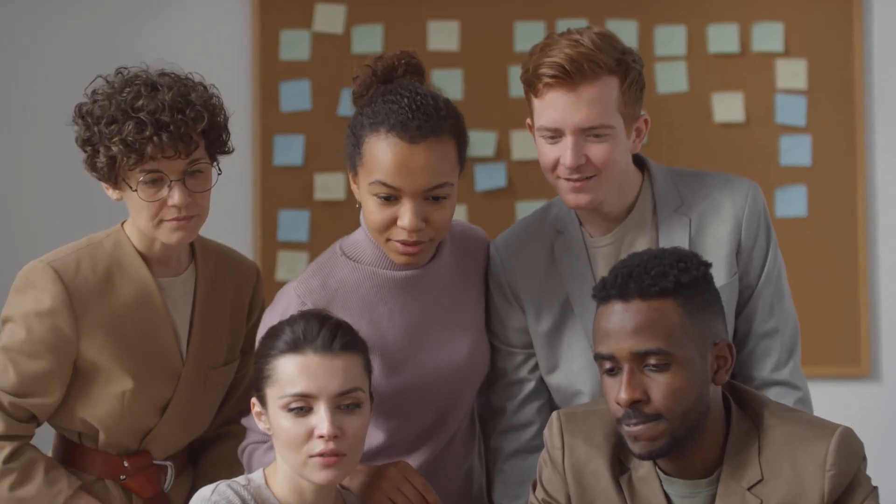